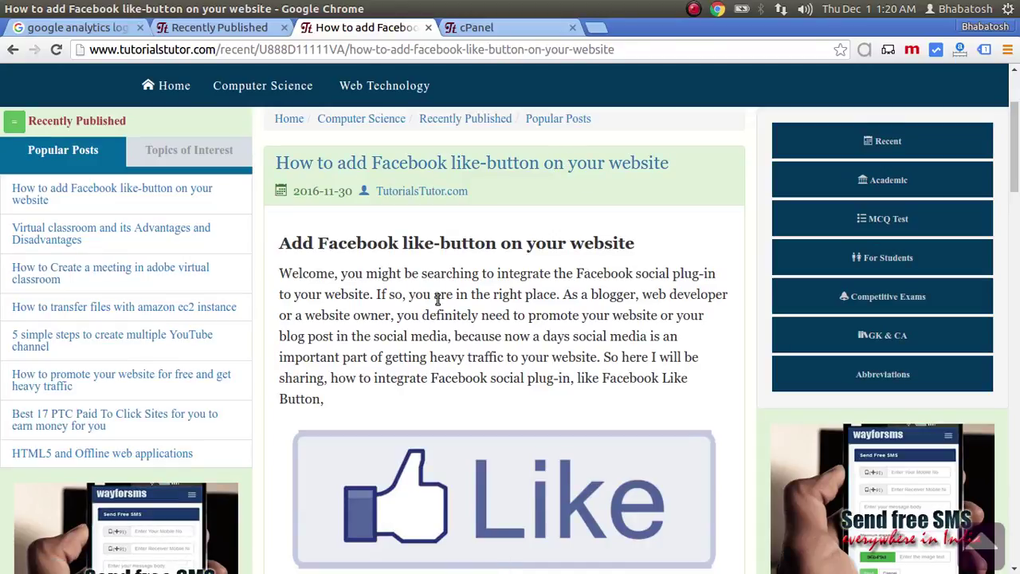
Scroll to 'How to Add a Facebook Like Button' and open the Facebook Like Button link in a new tab
scroll(438, 297, "down", 2)
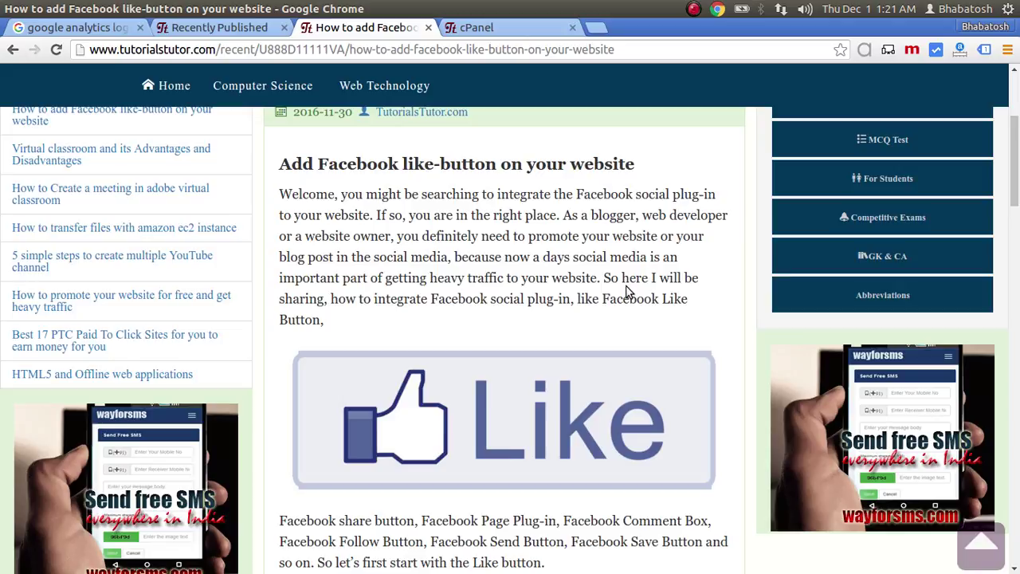
scroll(451, 275, "down", 3)
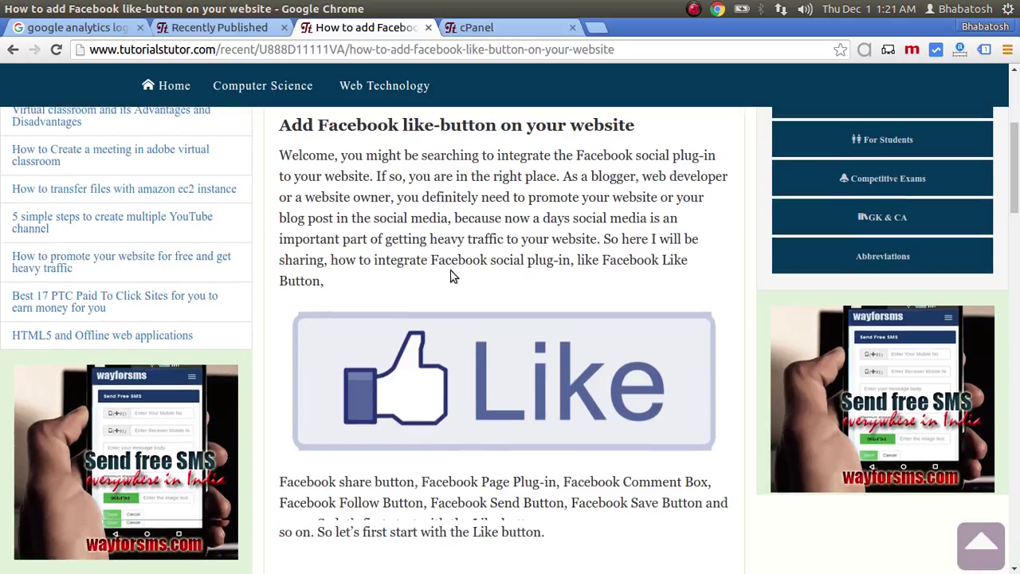
scroll(451, 275, "down", 2)
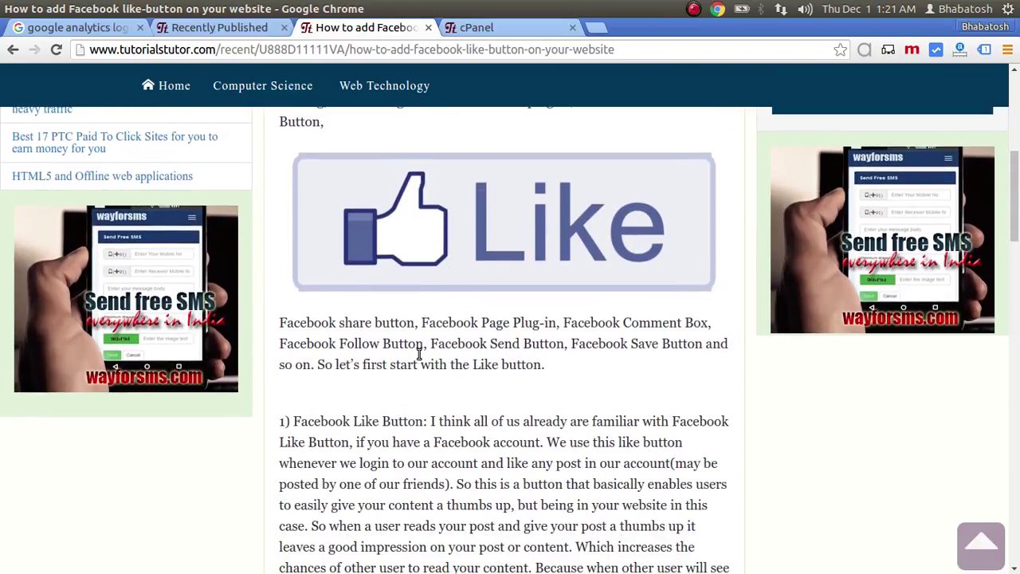
scroll(547, 342, "up", 5)
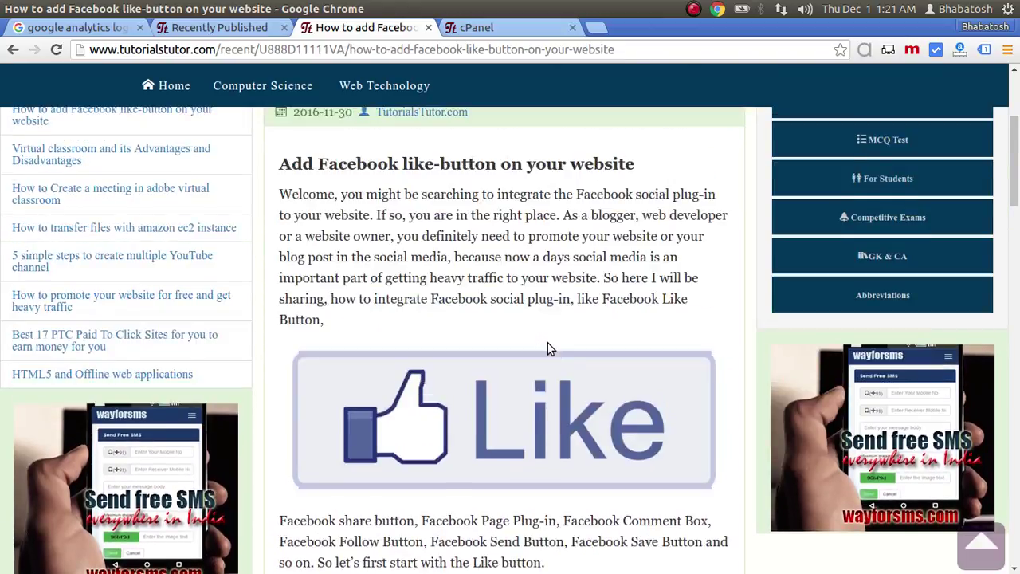
scroll(547, 343, "down", 5)
scroll(481, 343, "down", 7)
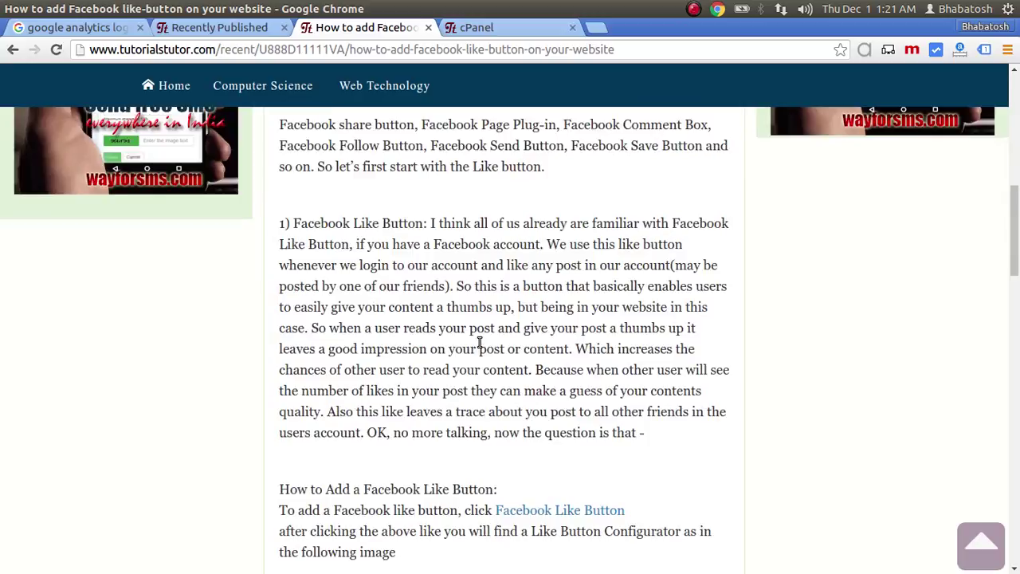
middle_click(579, 357)
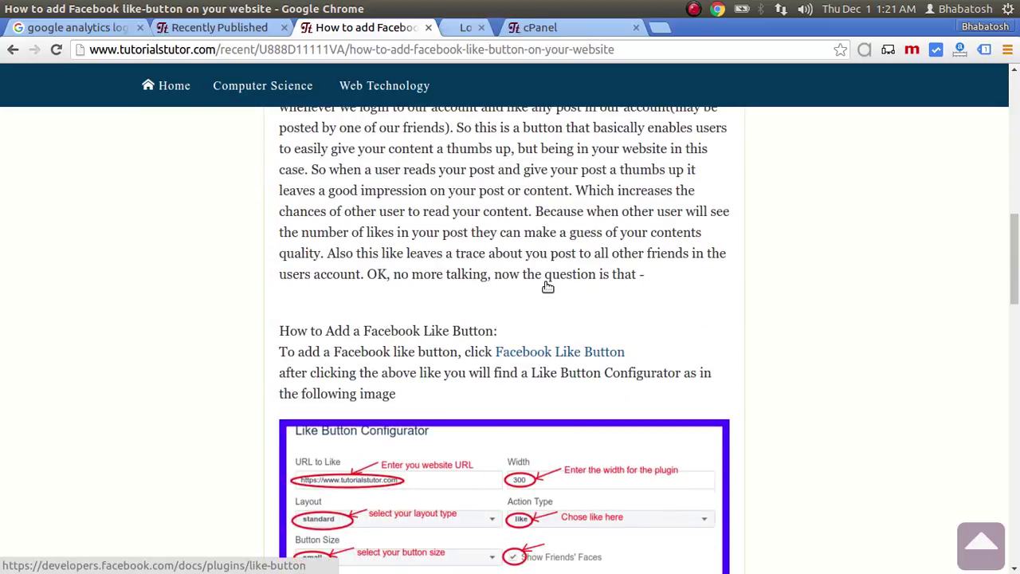
Switch to the Like Button documentation tab and select its developers.facebook.com page address
left_click(494, 27)
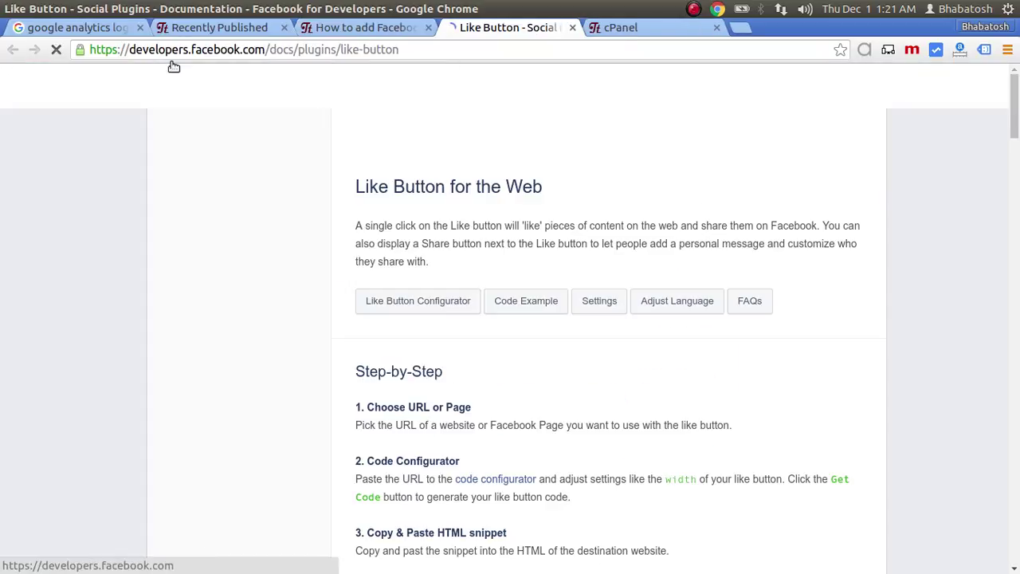
left_click_drag(153, 53, 258, 48)
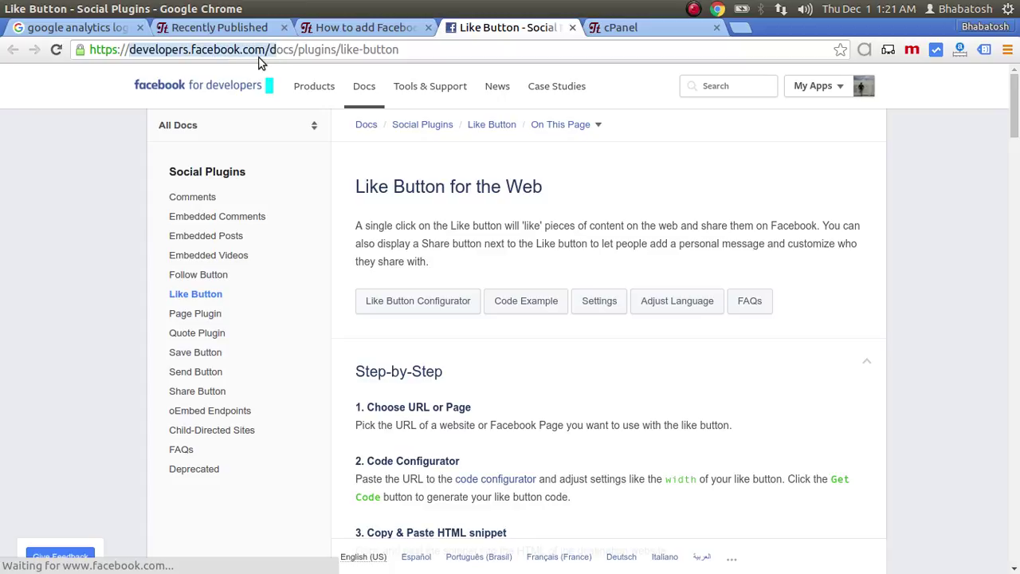
left_click(253, 49)
left_click(408, 53)
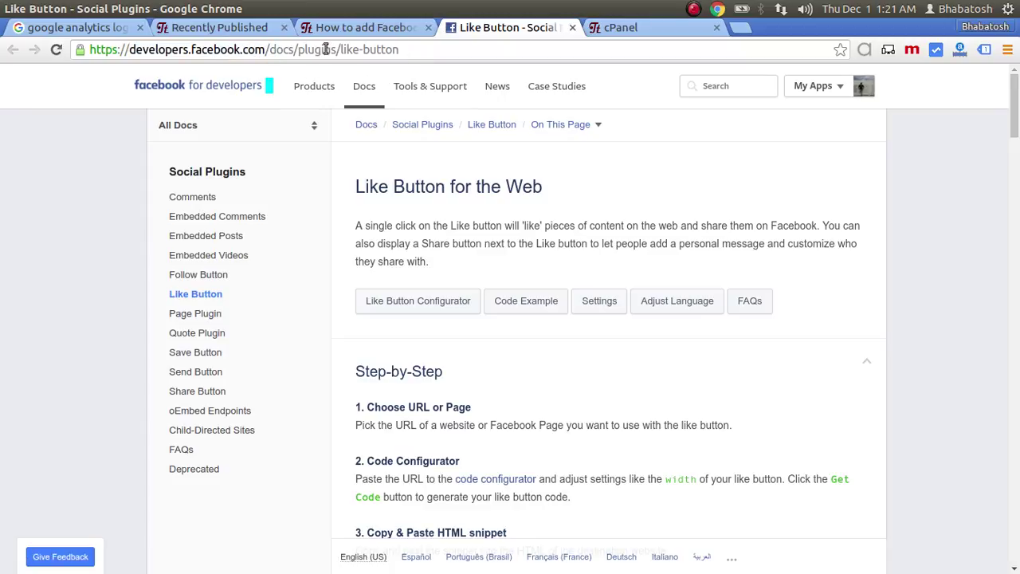
key("ctrl+shift+Left")
left_click(92, 50, "shift")
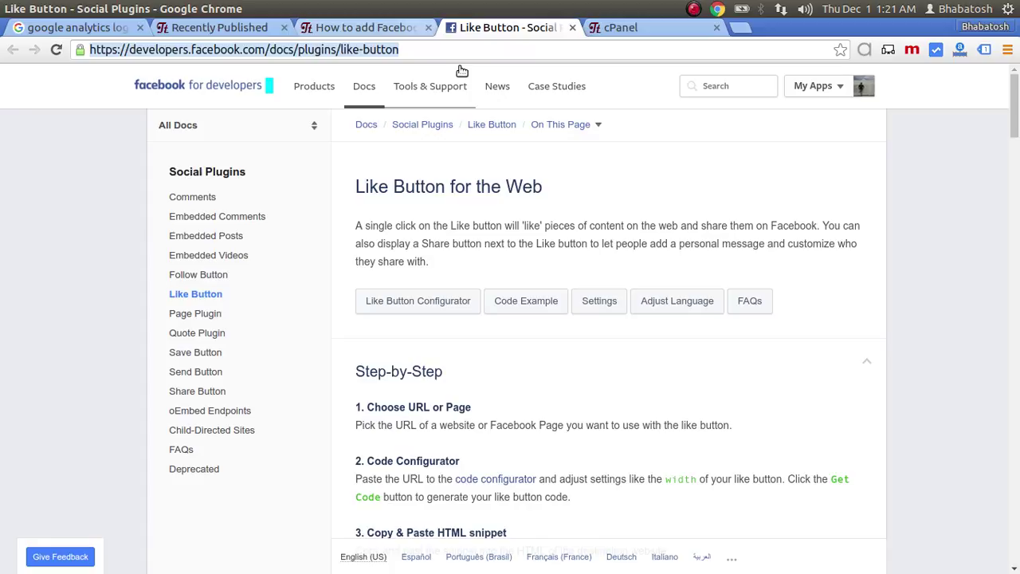
left_click(416, 52)
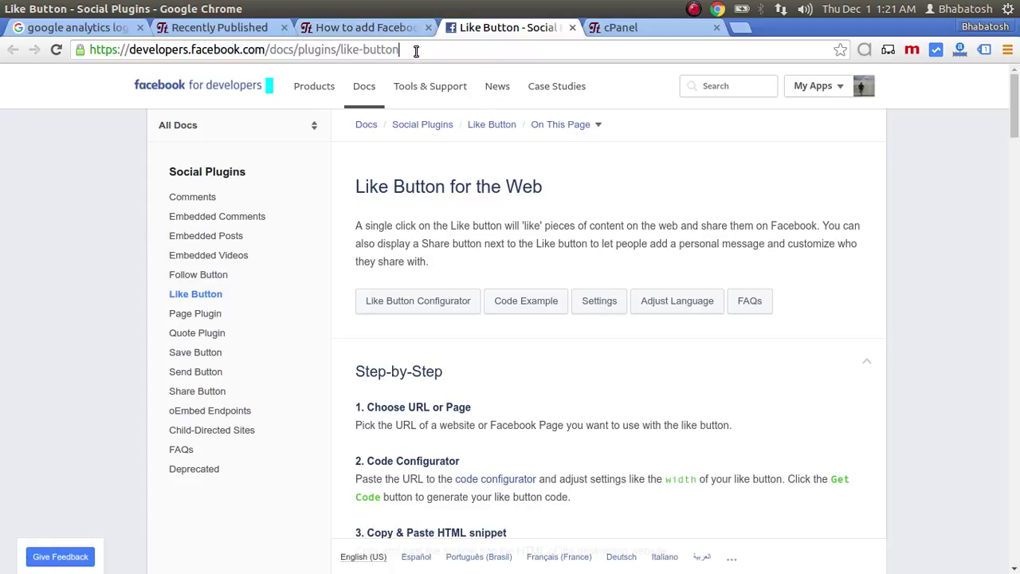
left_click_drag(414, 52, 92, 51)
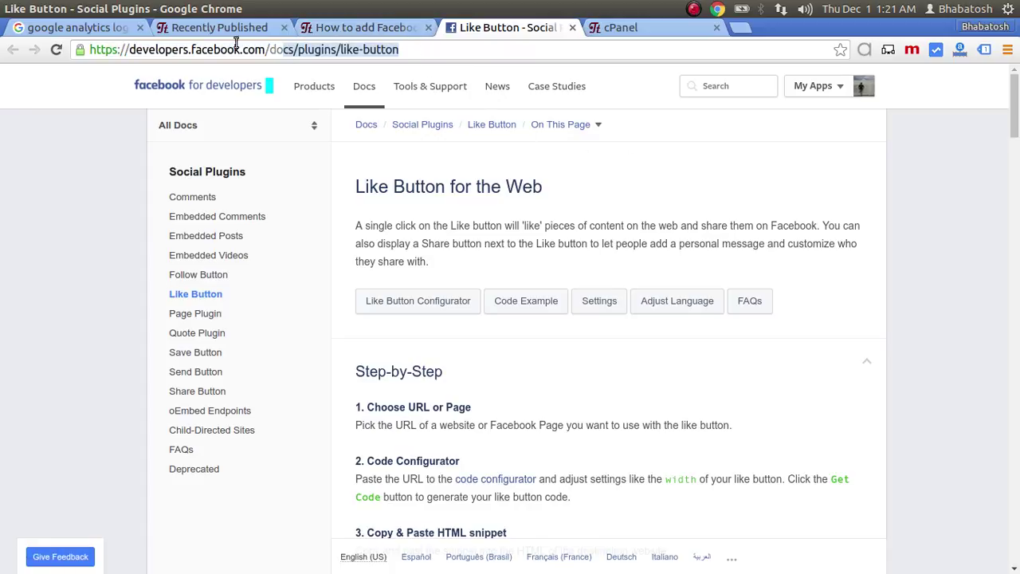
Glance back at the tutorial article, then return to the docs and scroll to the Like Button Configurator
left_click(362, 27)
scroll(528, 305, "up", 10)
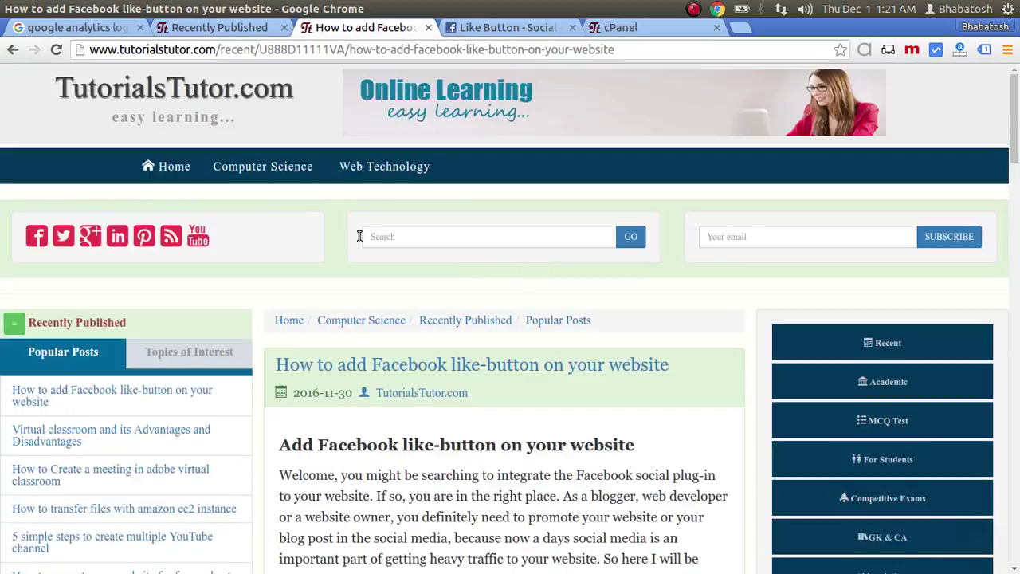
left_click(525, 30)
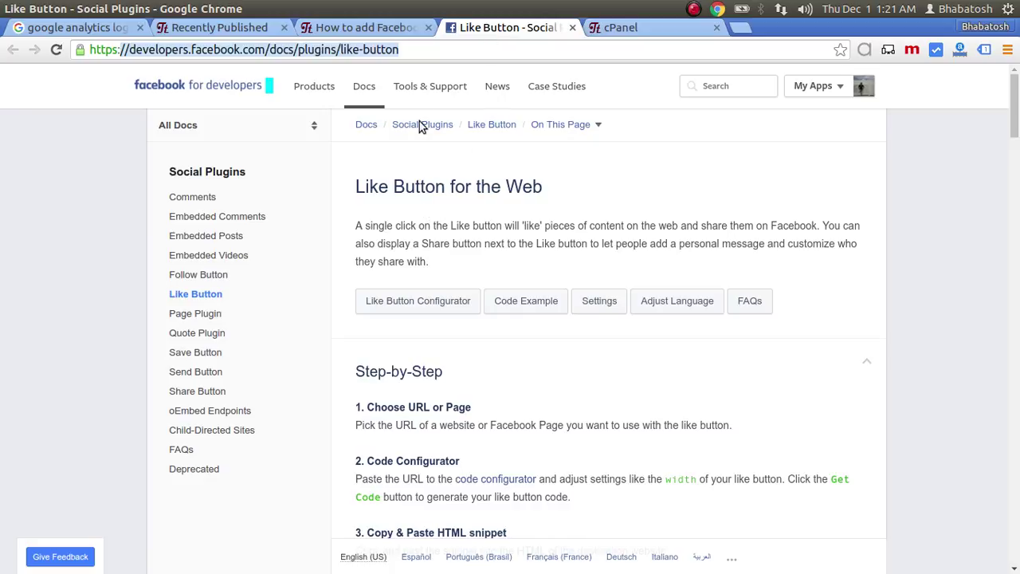
scroll(529, 328, "down", 3)
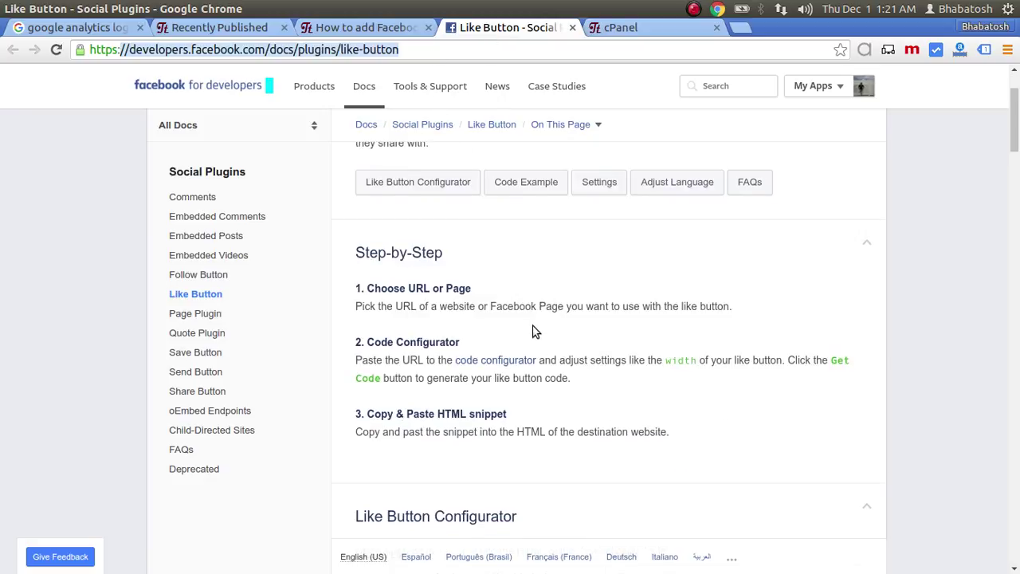
scroll(536, 329, "down", 6)
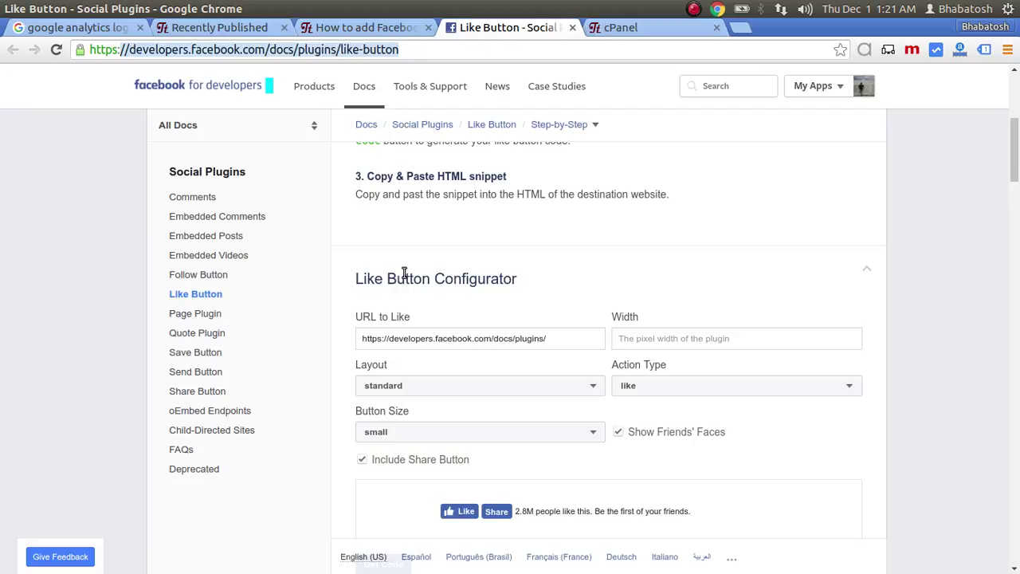
left_click_drag(352, 283, 533, 288)
left_click(532, 288)
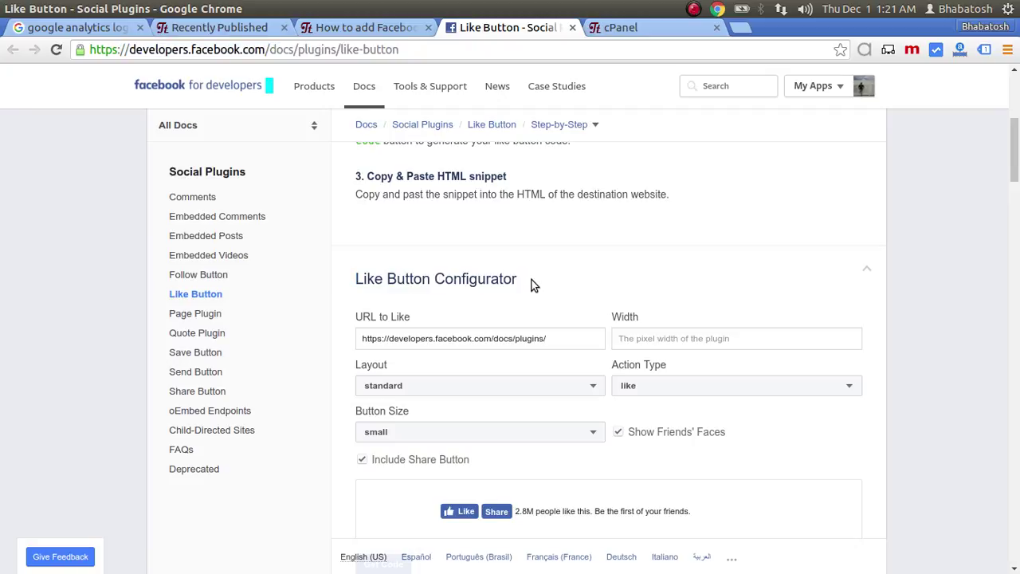
left_click_drag(523, 283, 343, 279)
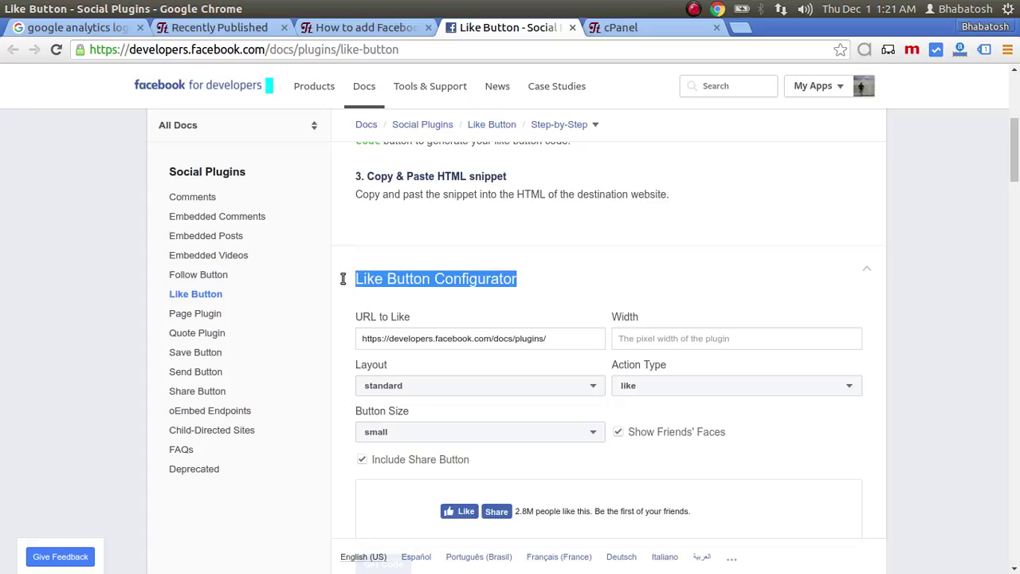
left_click(559, 340)
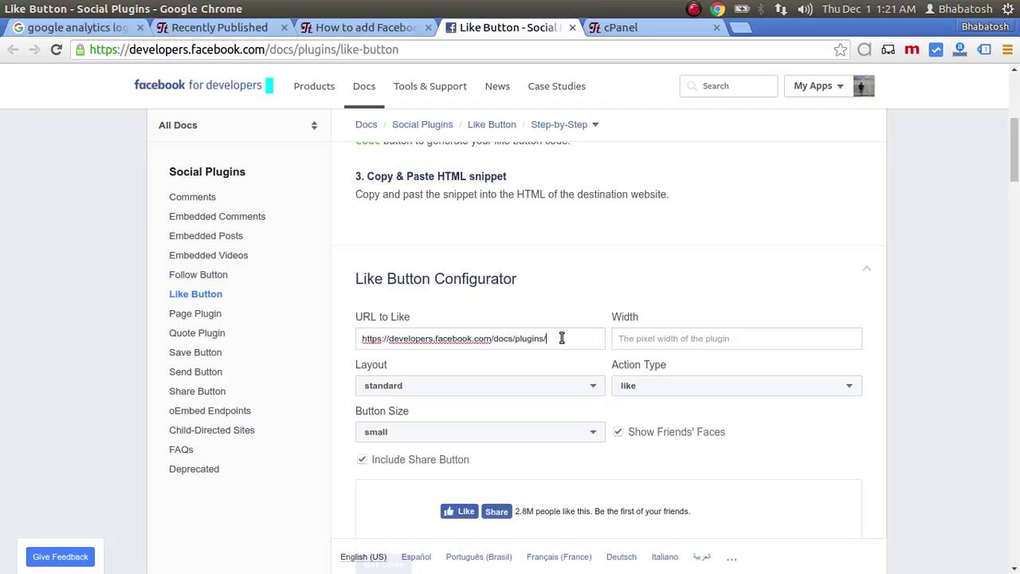
left_click_drag(561, 338, 348, 335)
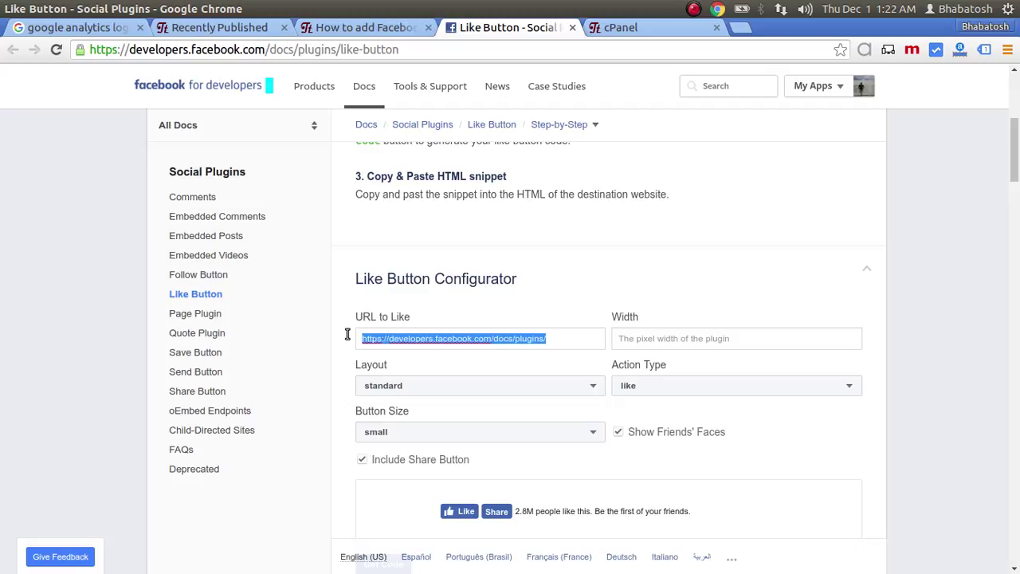
type("h")
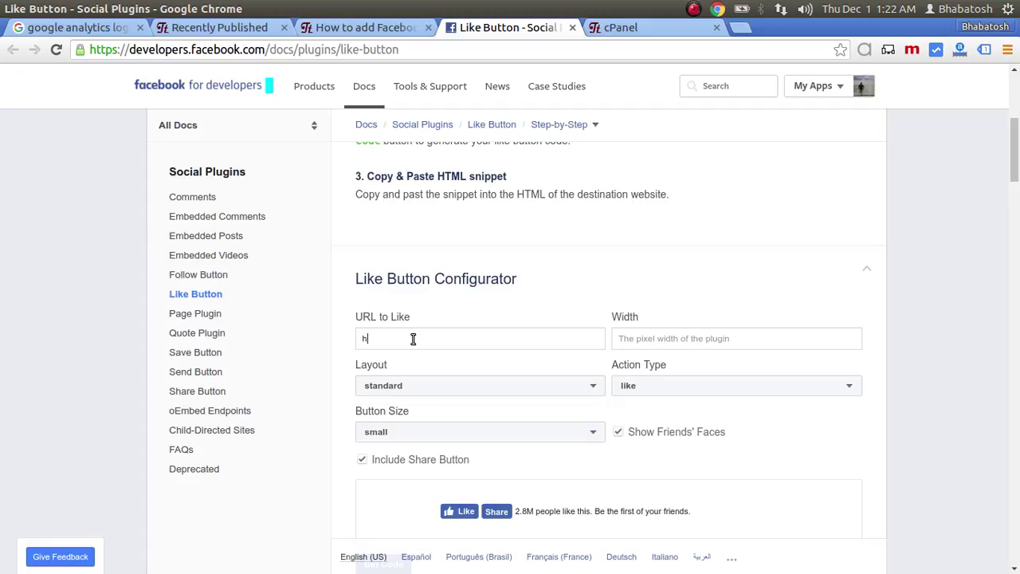
type("ttp://www.tuto")
type("rialstu")
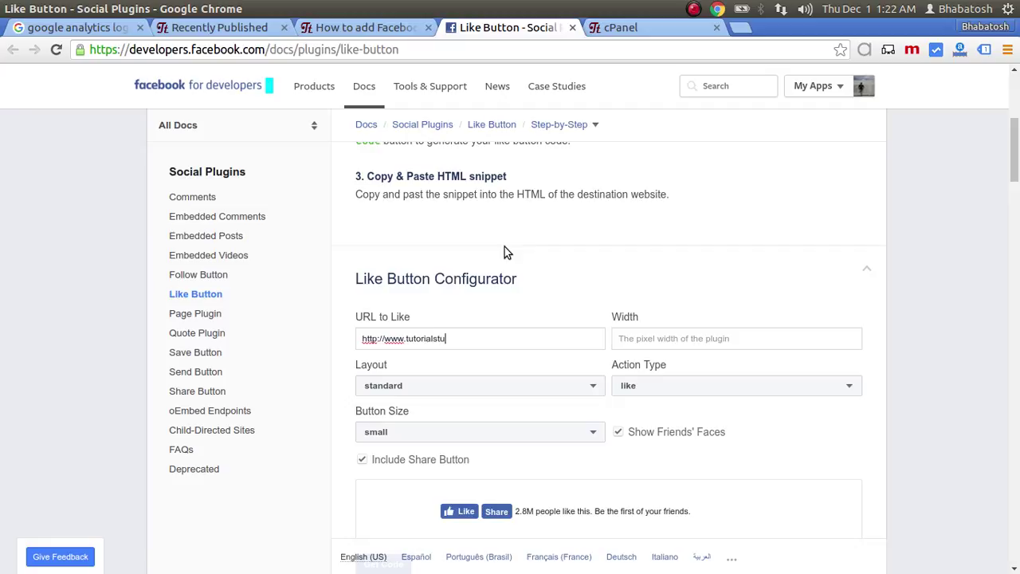
type("tor.com")
left_click(619, 338)
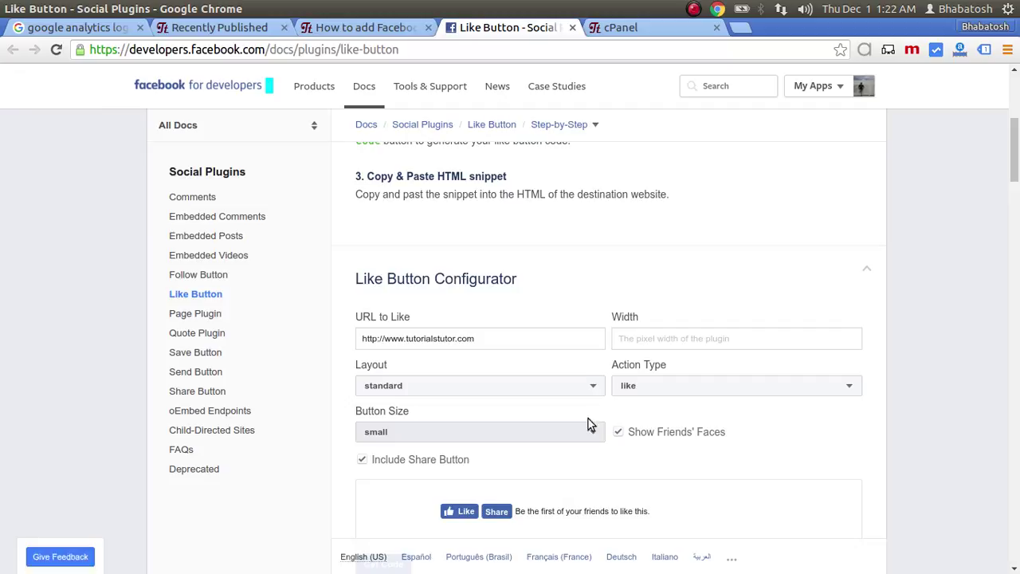
Enter 300 as the Like button width and leave the Layout on standard
scroll(614, 423, "down", 1)
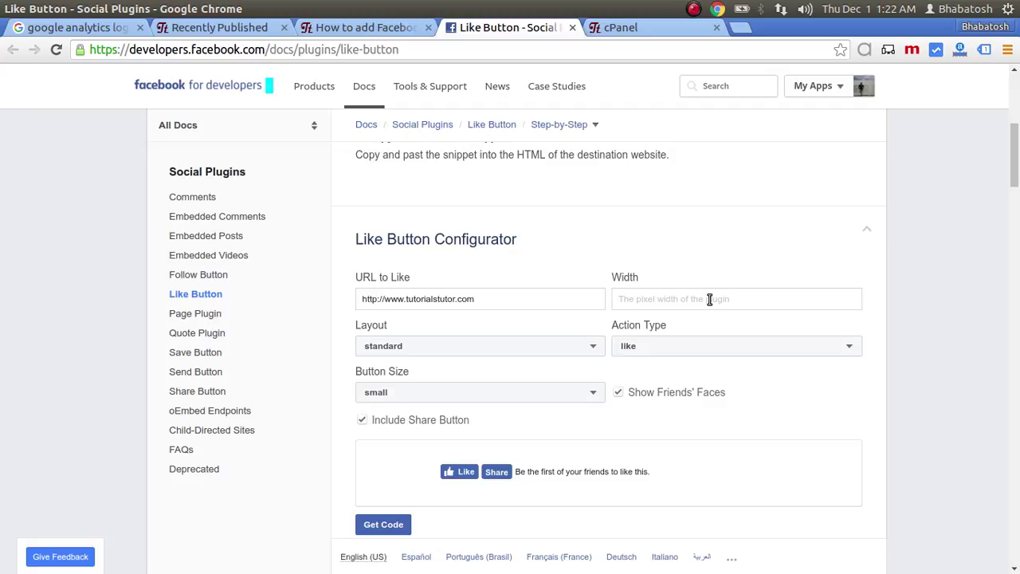
type("300")
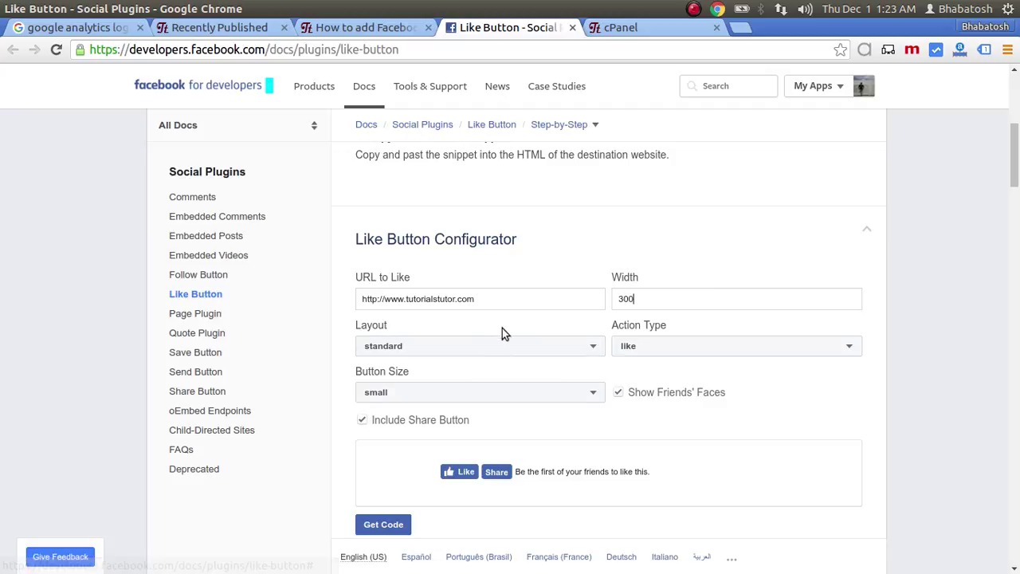
left_click(459, 349)
left_click(429, 349)
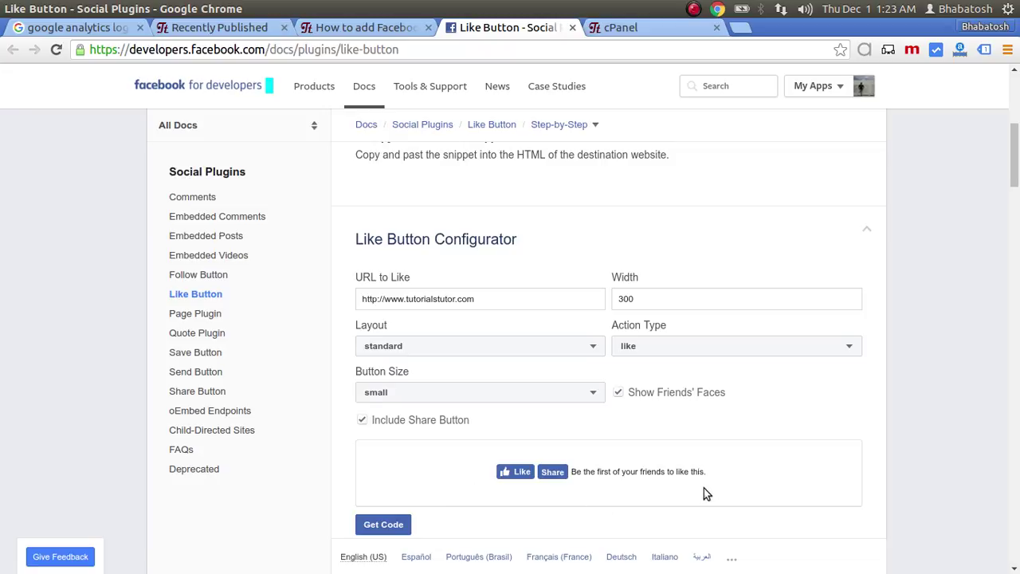
left_click(484, 350)
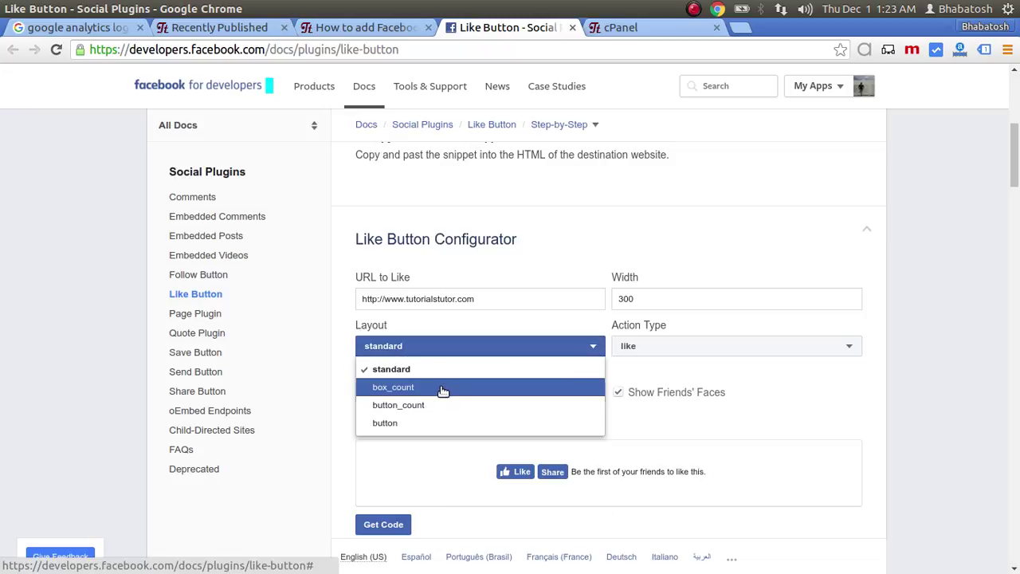
left_click(443, 388)
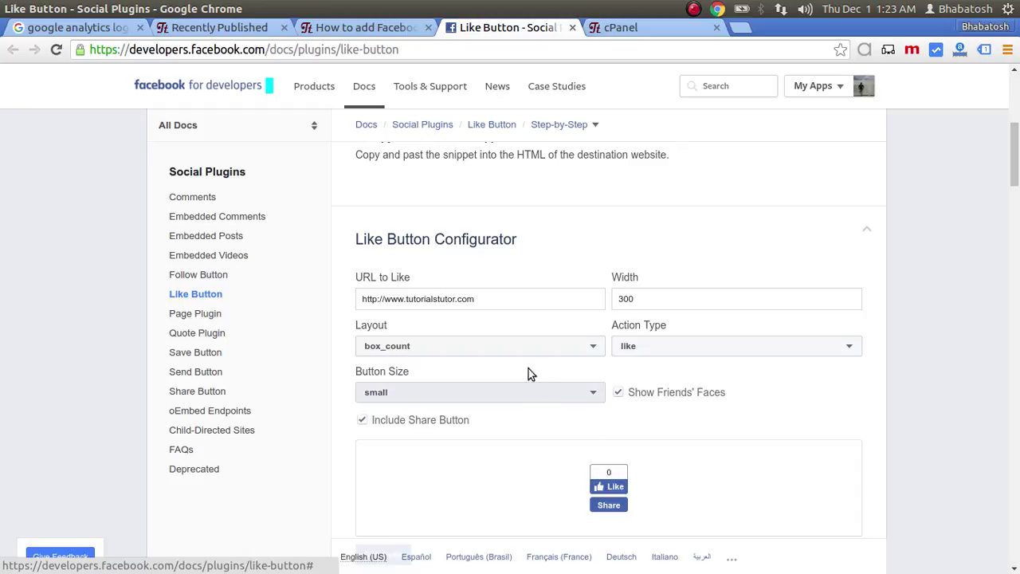
left_click(534, 349)
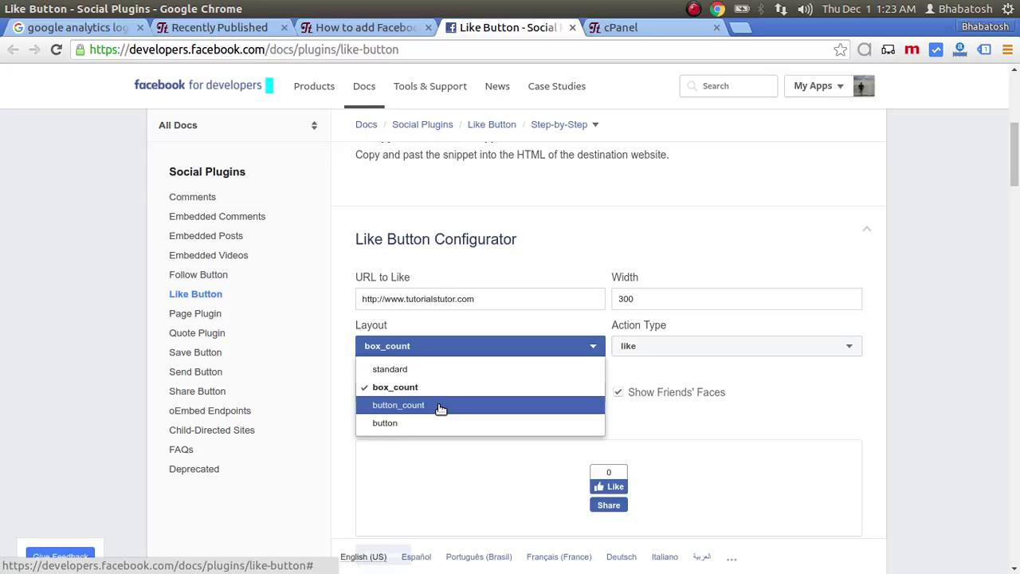
left_click(440, 407)
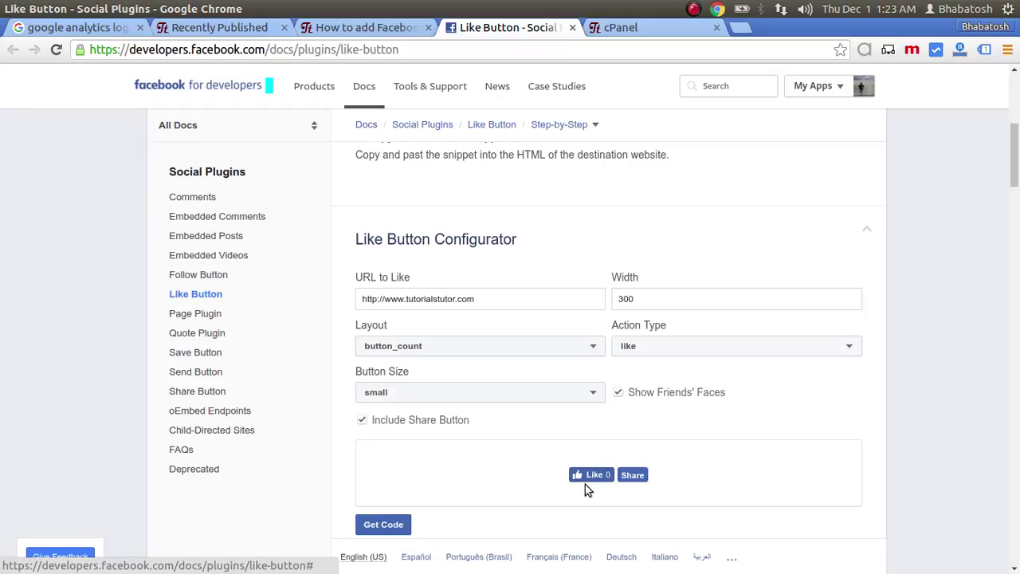
left_click(459, 350)
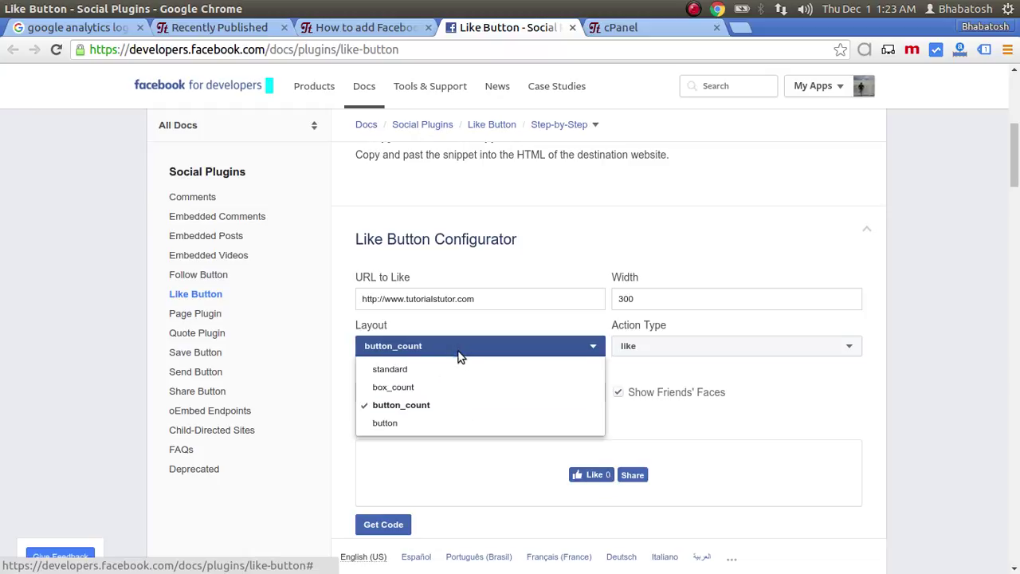
left_click(429, 422)
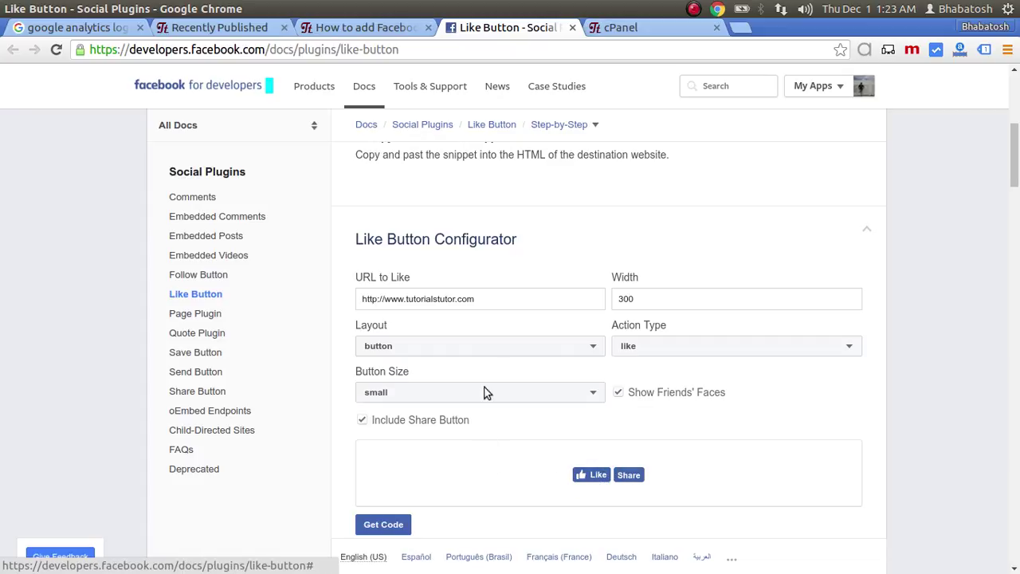
left_click(490, 350)
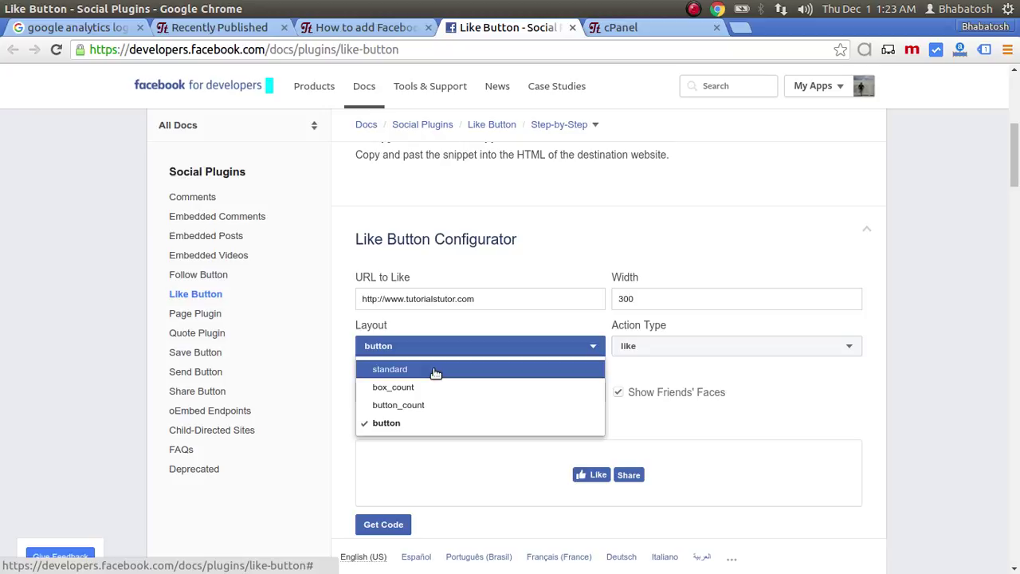
left_click(435, 370)
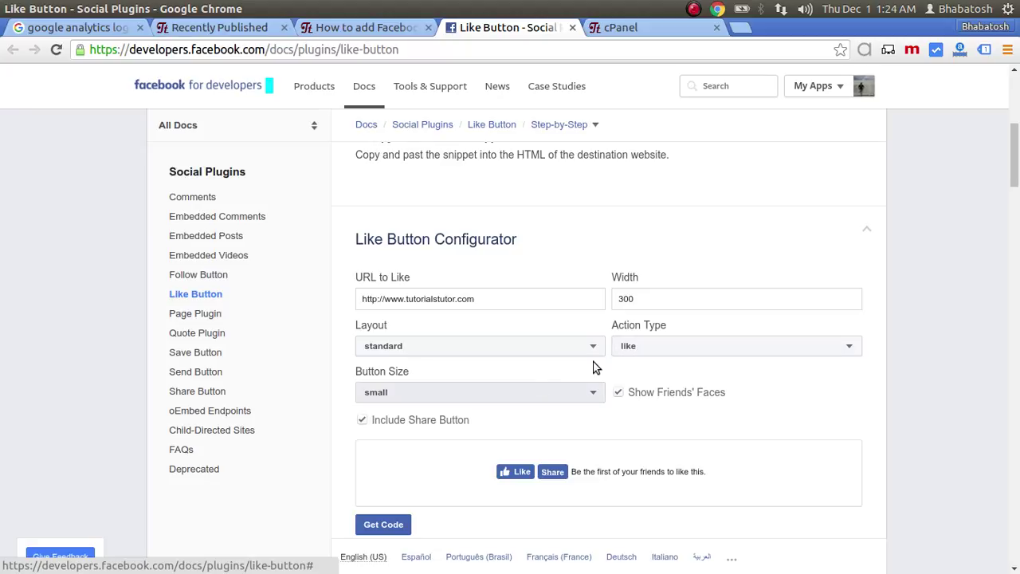
left_click(657, 351)
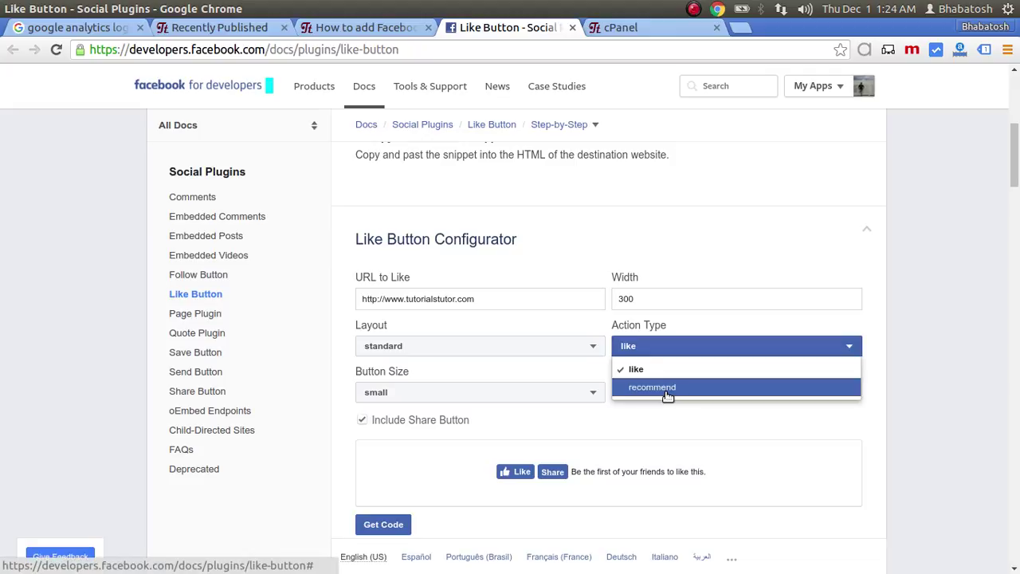
left_click(701, 343)
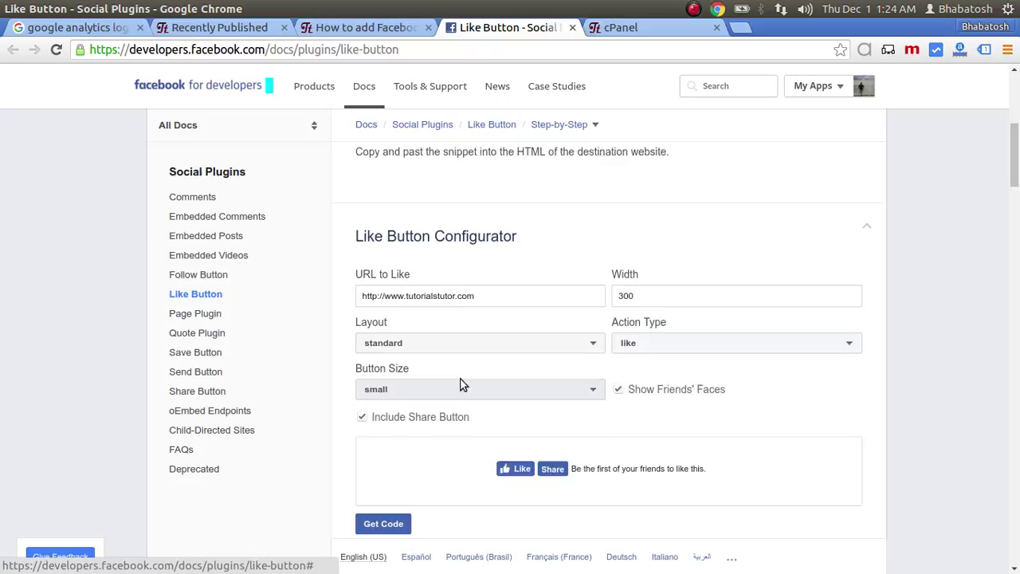
scroll(462, 387, "down", 2)
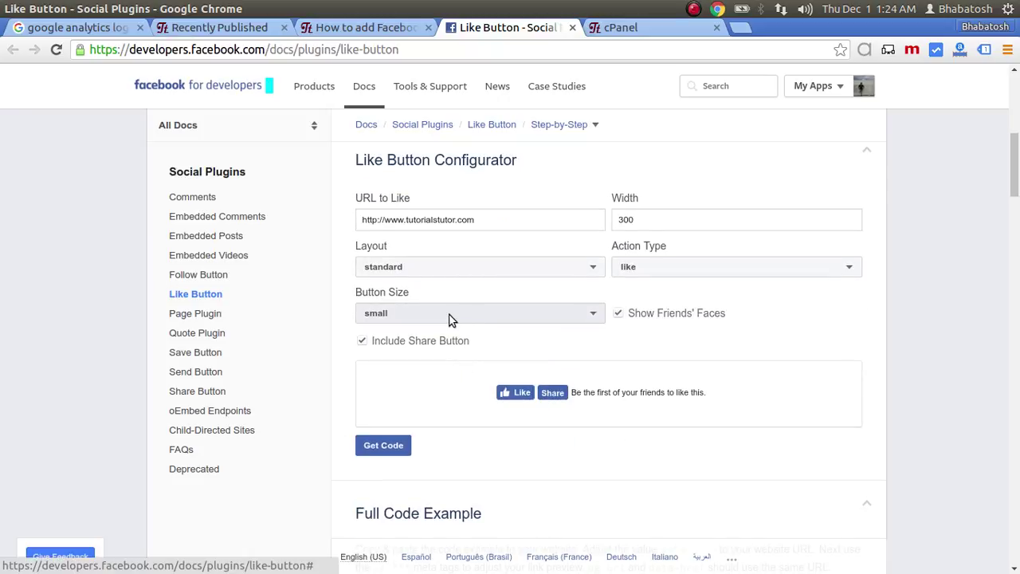
left_click(451, 319)
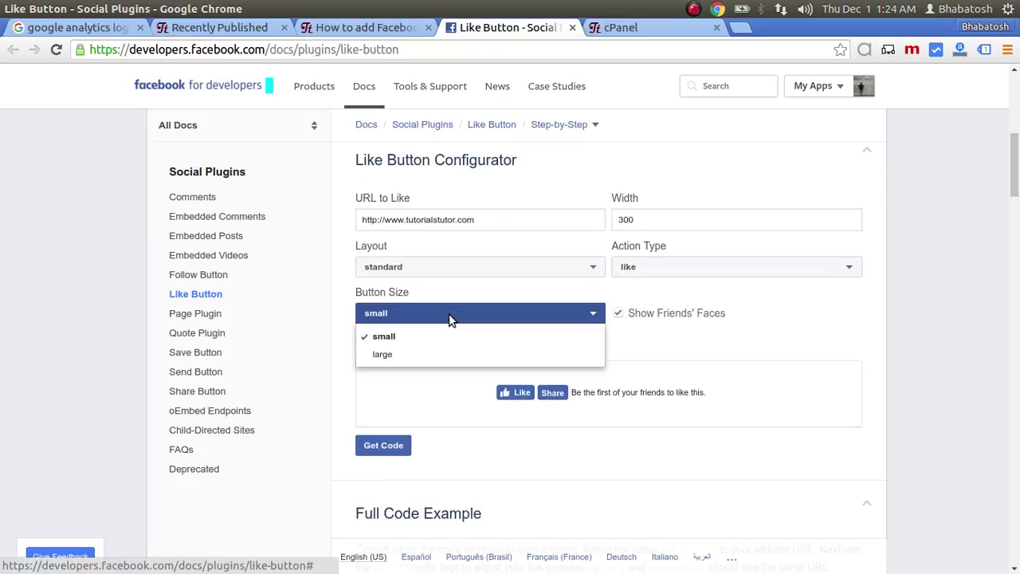
left_click(439, 355)
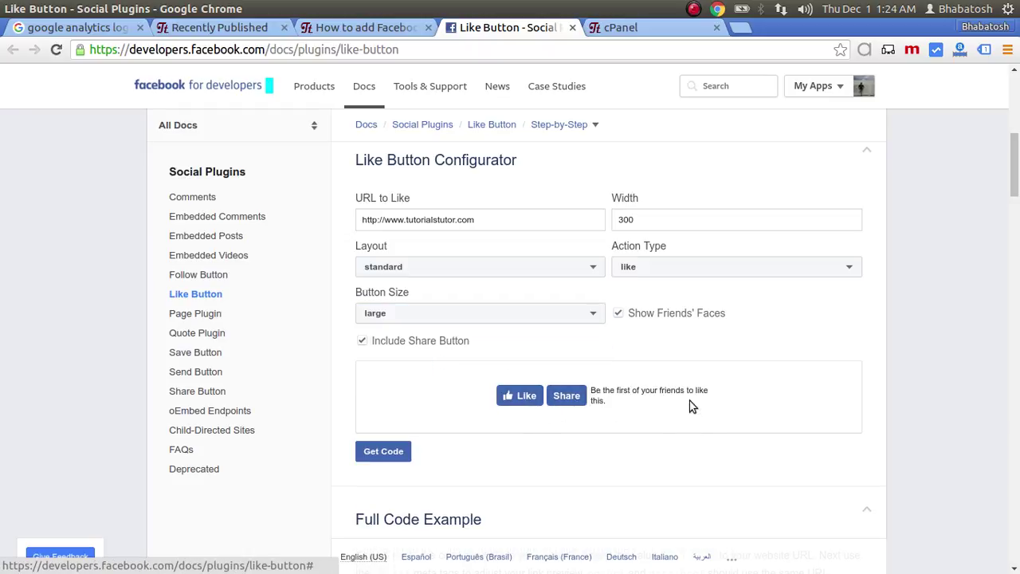
left_click(456, 318)
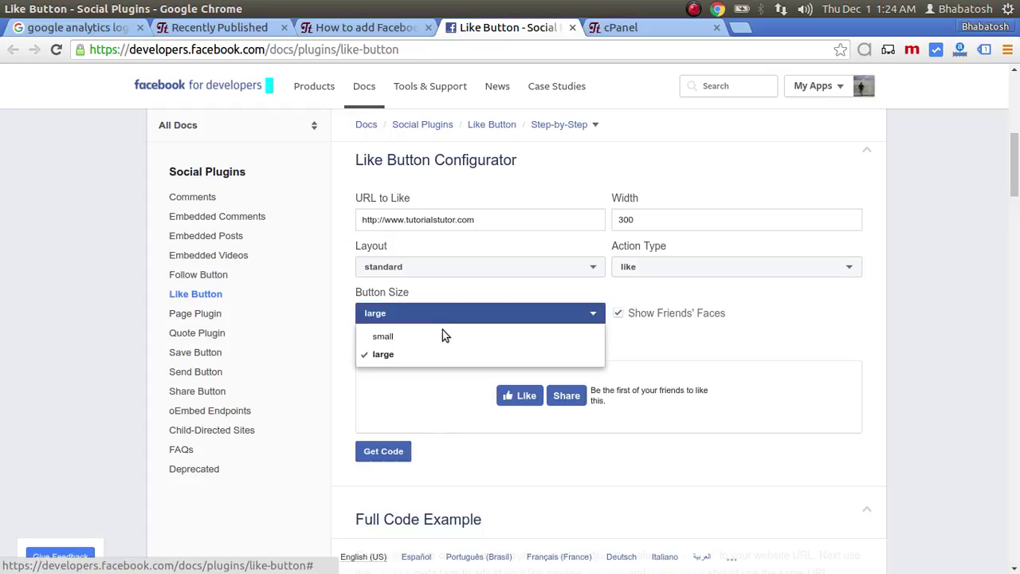
left_click(428, 338)
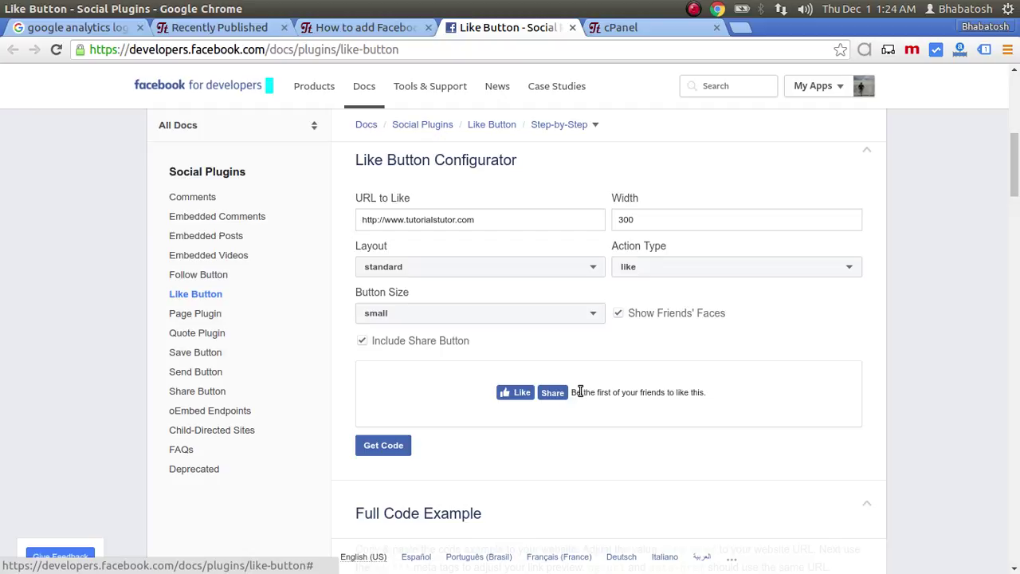
Toggle Show Friends' Faces off and back on, then leave Include Share Button unchecked
left_click(618, 315)
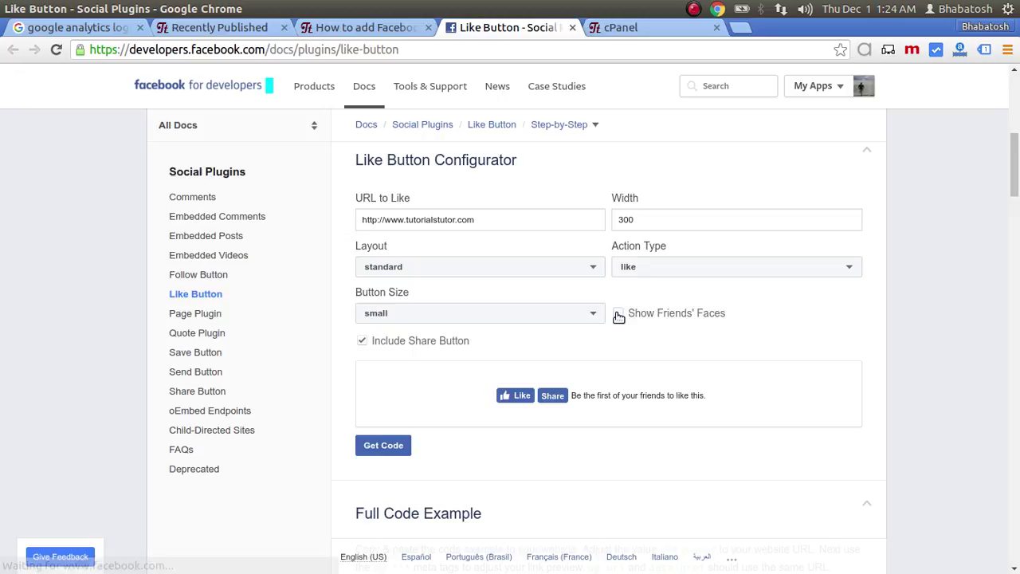
left_click(618, 315)
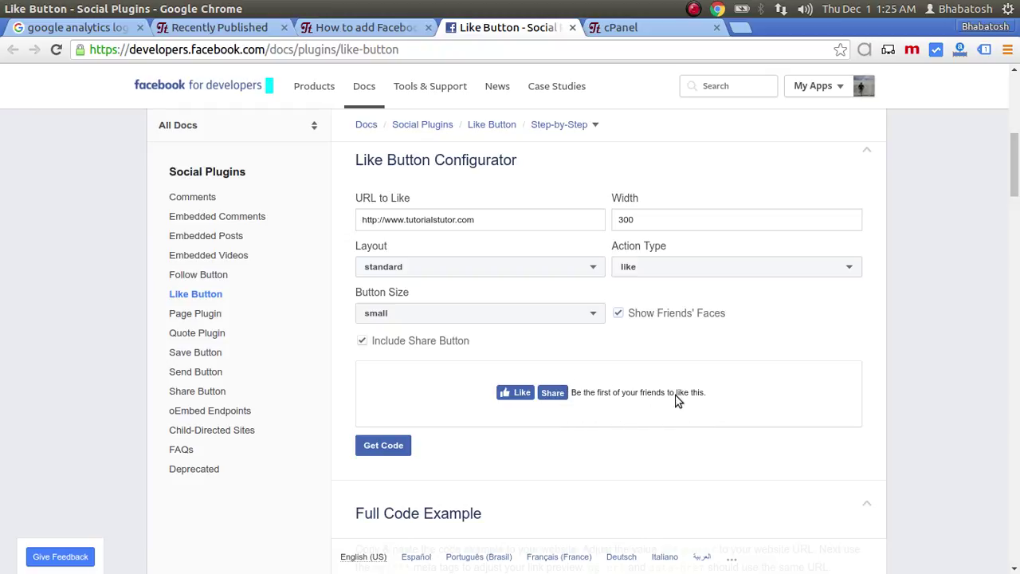
left_click(361, 341)
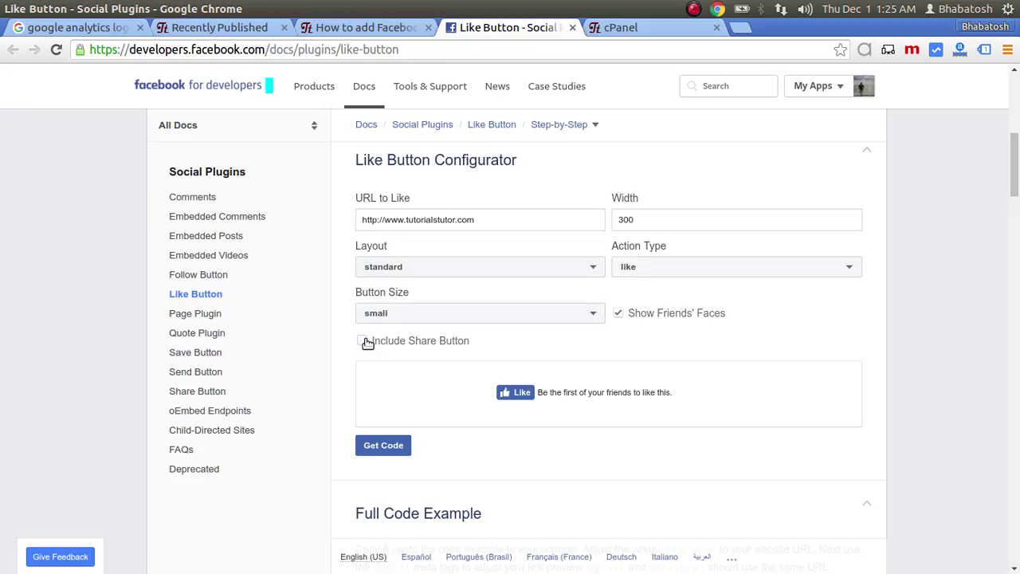
left_click(363, 341)
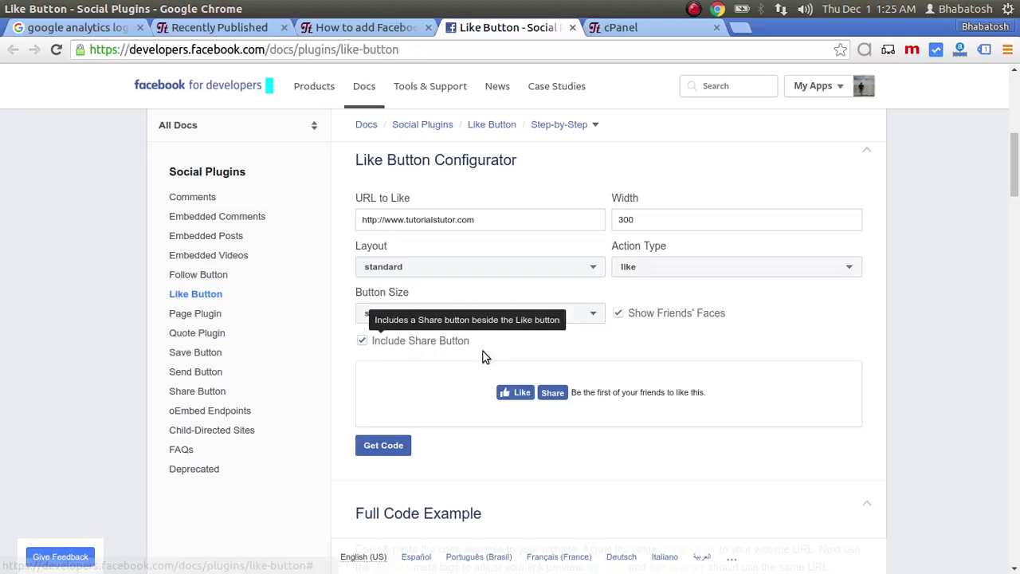
left_click(363, 341)
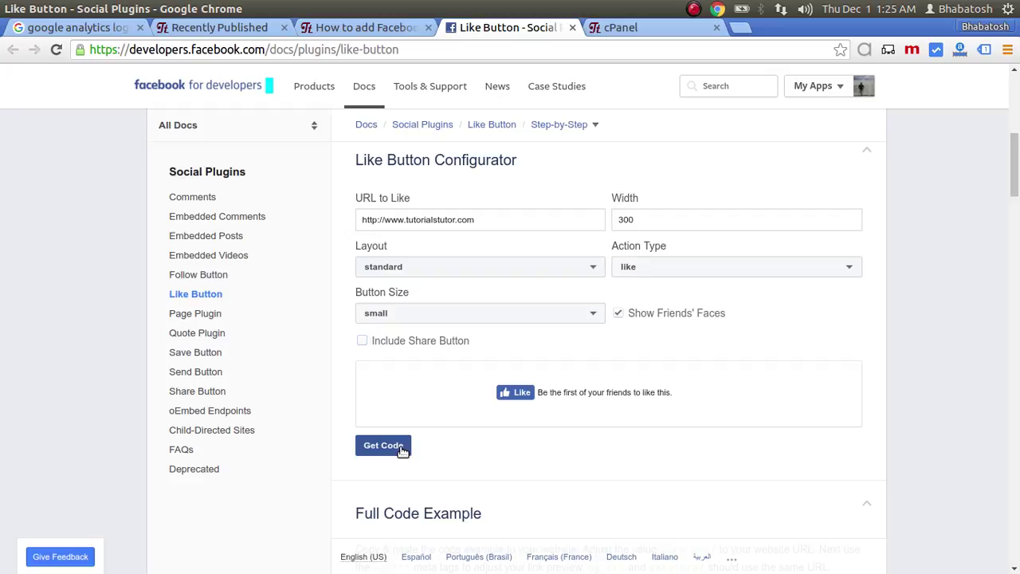
Generate the Like button code and select the entire Step 2 JavaScript SDK snippet
scroll(456, 440, "down", 1)
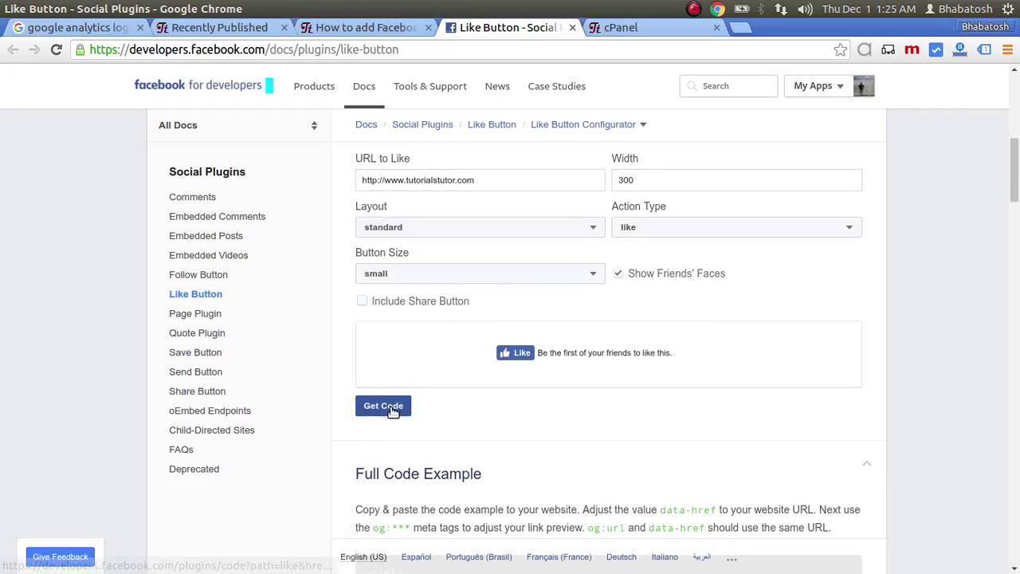
left_click(390, 407)
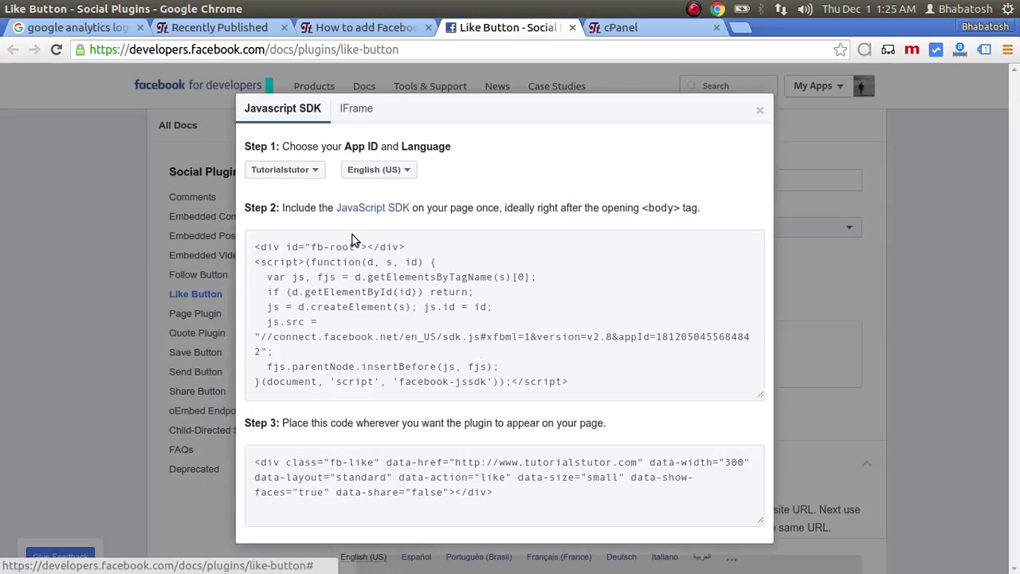
left_click_drag(255, 245, 337, 309)
left_click_drag(460, 359, 579, 386)
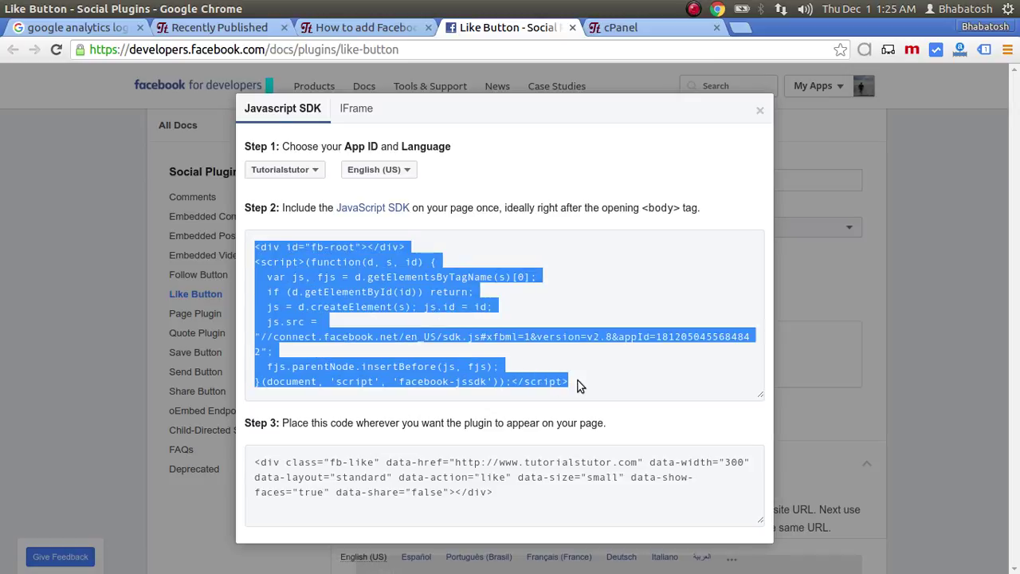
left_click(579, 386)
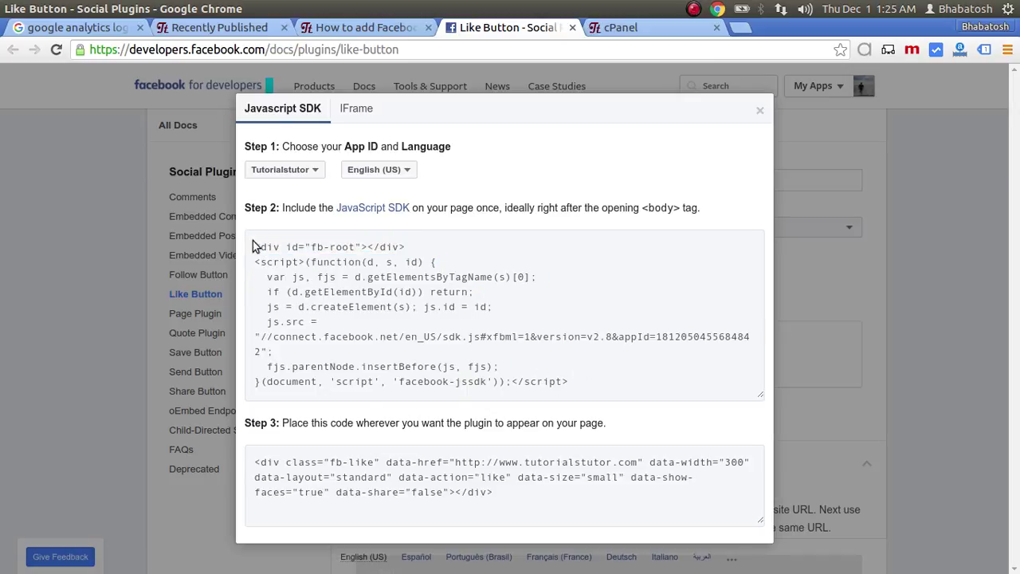
left_click_drag(255, 247, 572, 383)
key("ctrl+c")
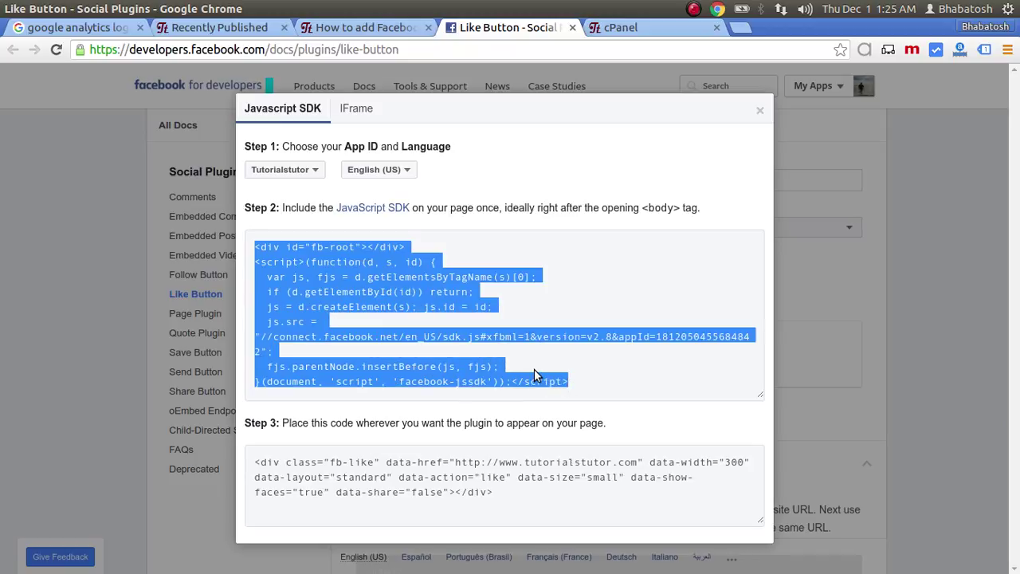
key("alt+Tab")
Paste the JavaScript SDK code right after <body> in test.php, followed by a blank line
key("alt+Tab")
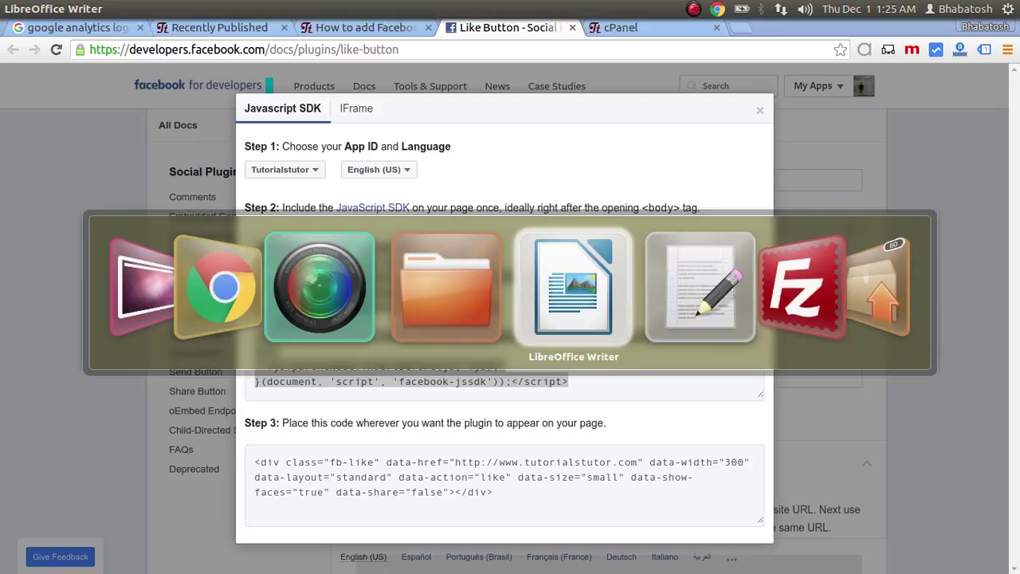
key("alt+Tab")
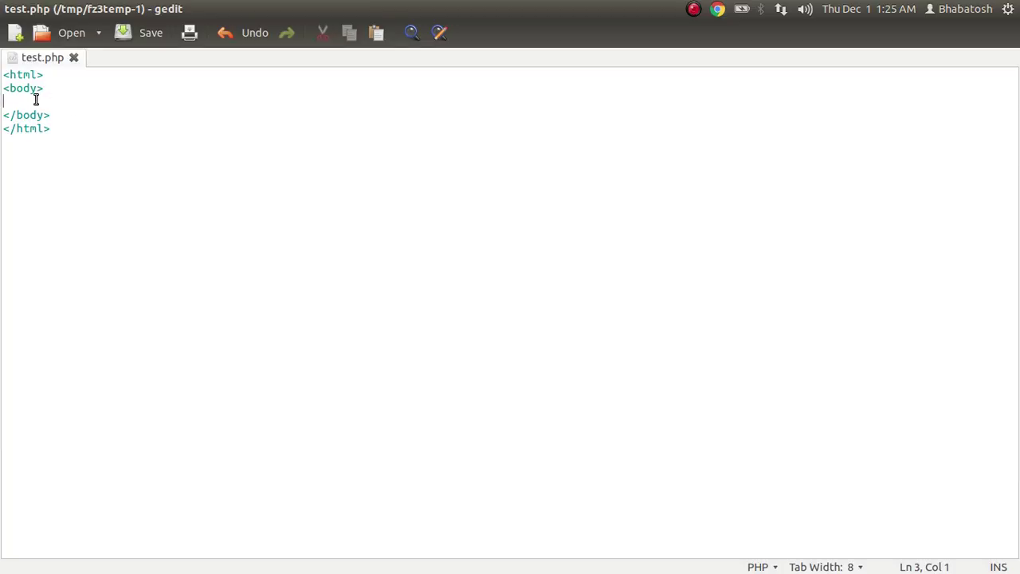
key("ctrl+v")
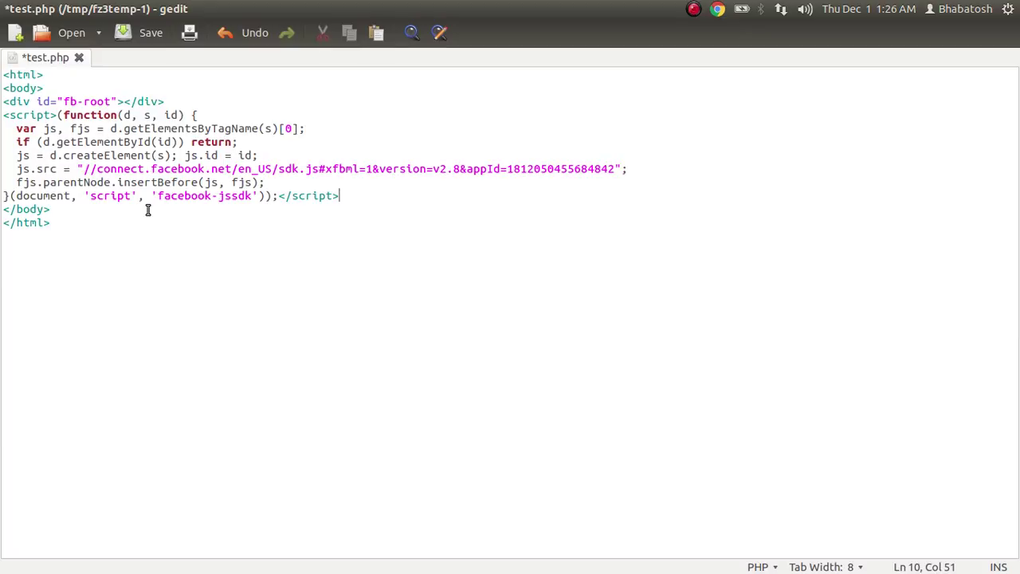
key("Return")
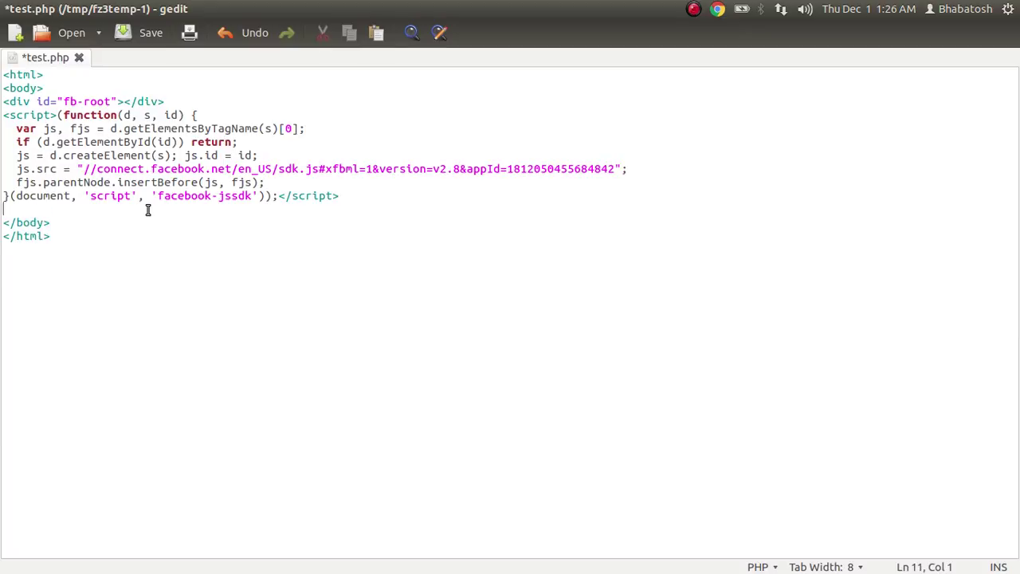
key("alt+Tab")
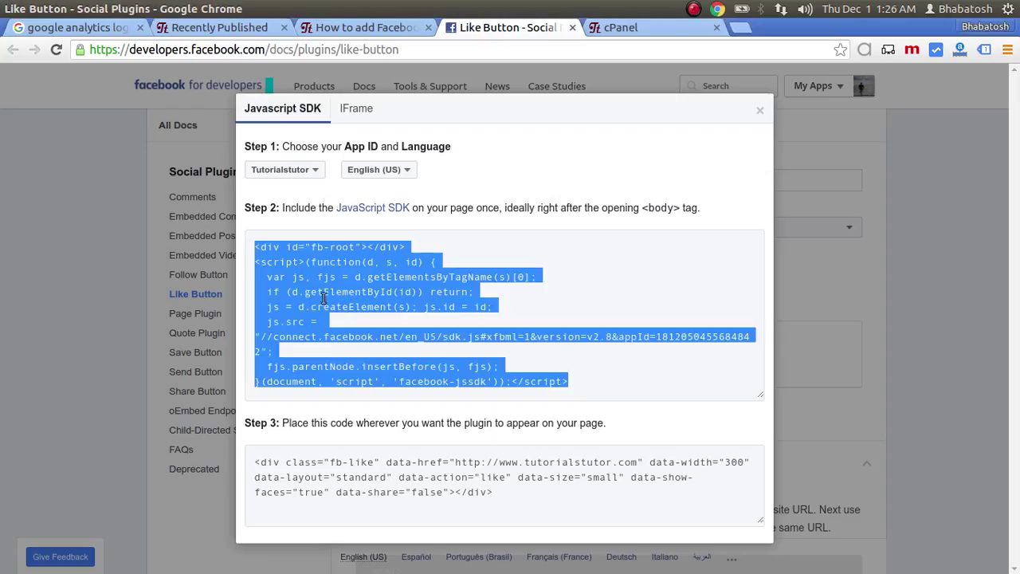
Paste the Step 3 fb-like div below the SDK script in test.php and save the file
left_click_drag(256, 461, 499, 493)
key("ctrl+c")
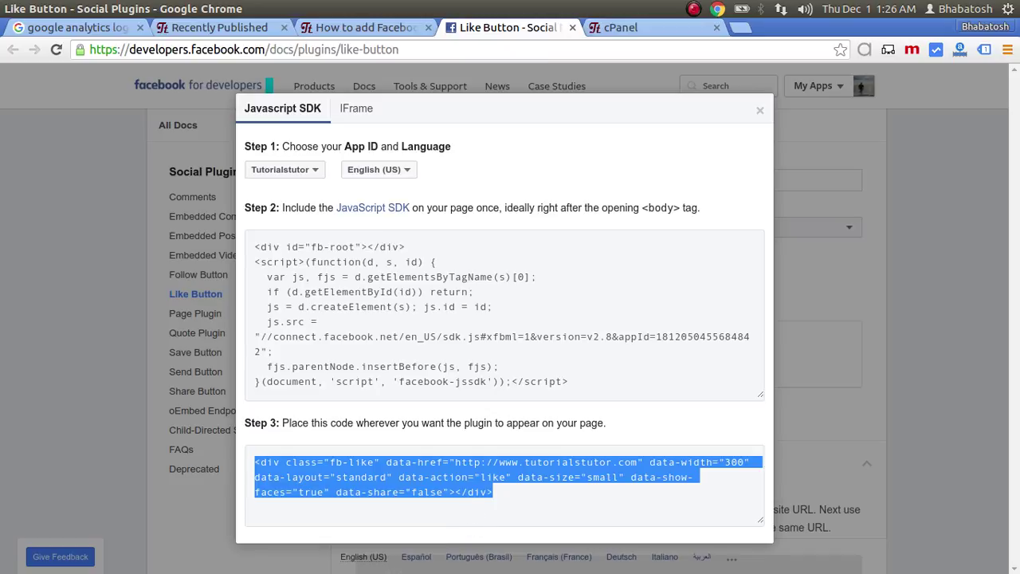
key("alt+Tab")
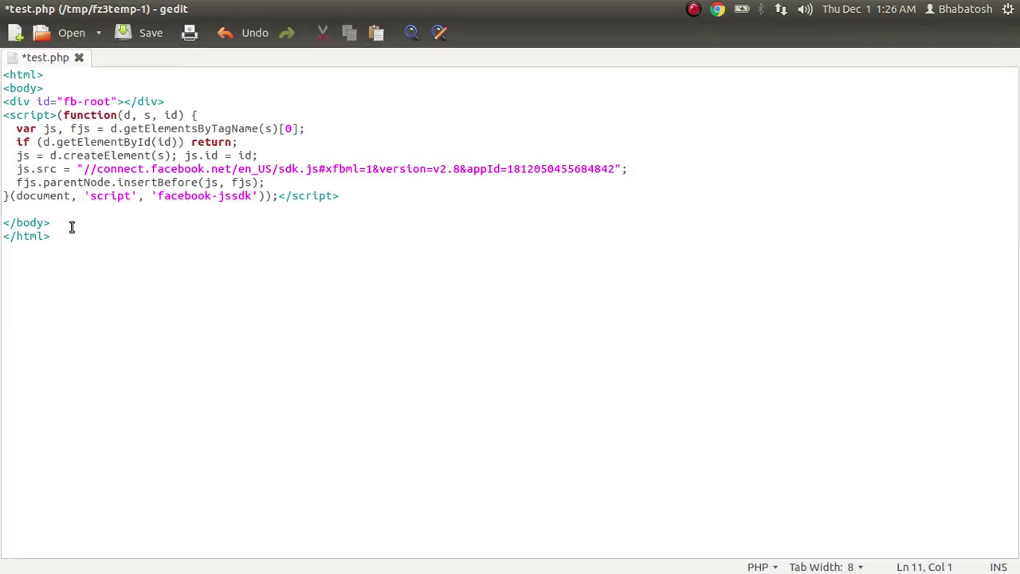
key("Return")
key("ctrl+v")
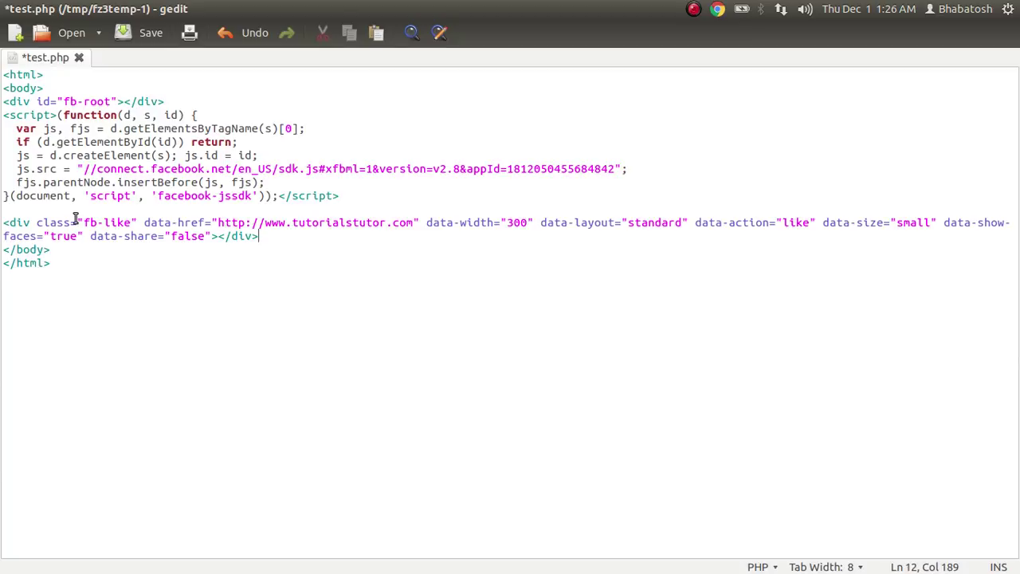
left_click(467, 330)
key("ctrl+s")
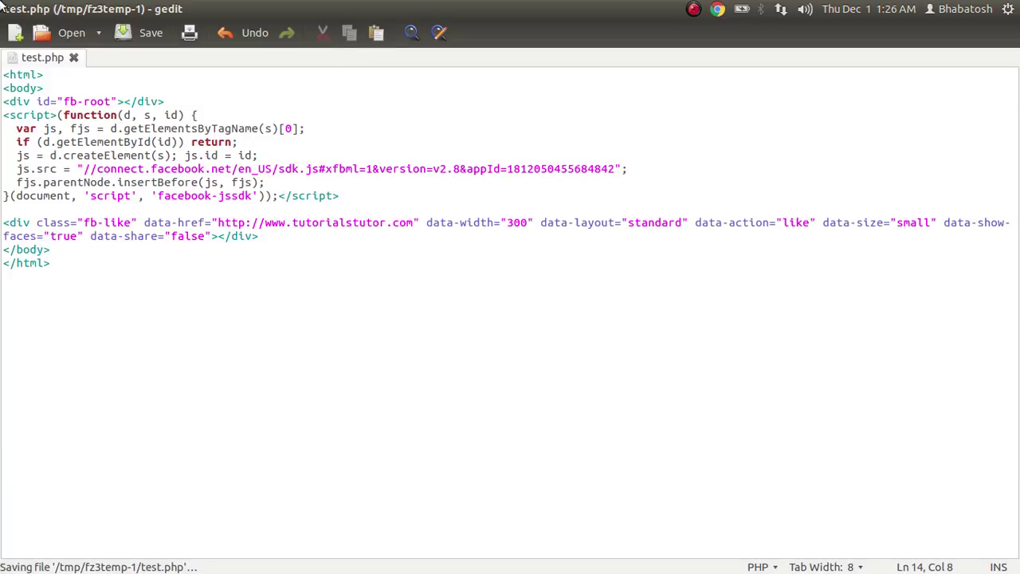
Bring up FileZilla and confirm uploading the changed test.php to the server
left_click(25, 8)
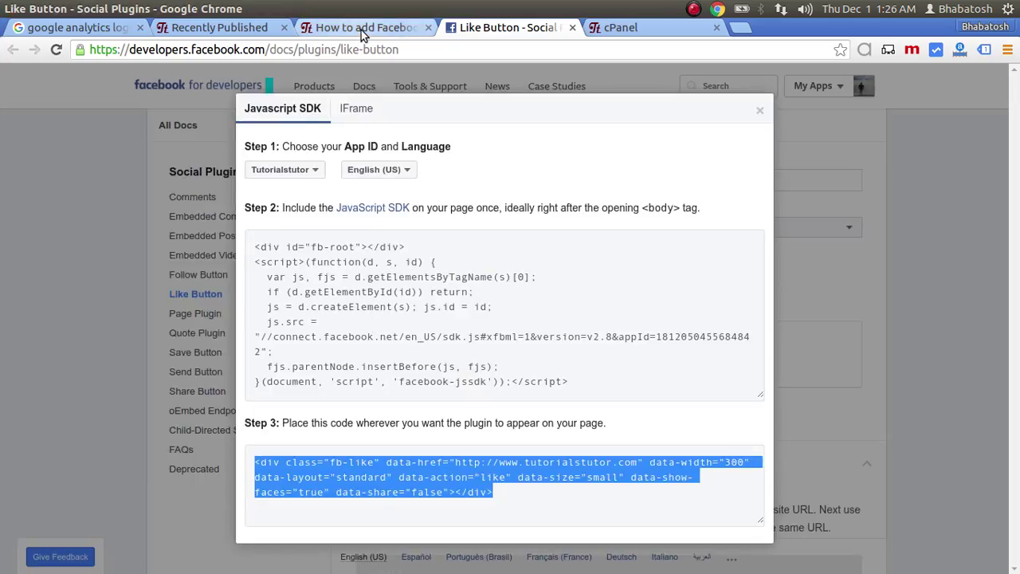
mouse_move(3, 455)
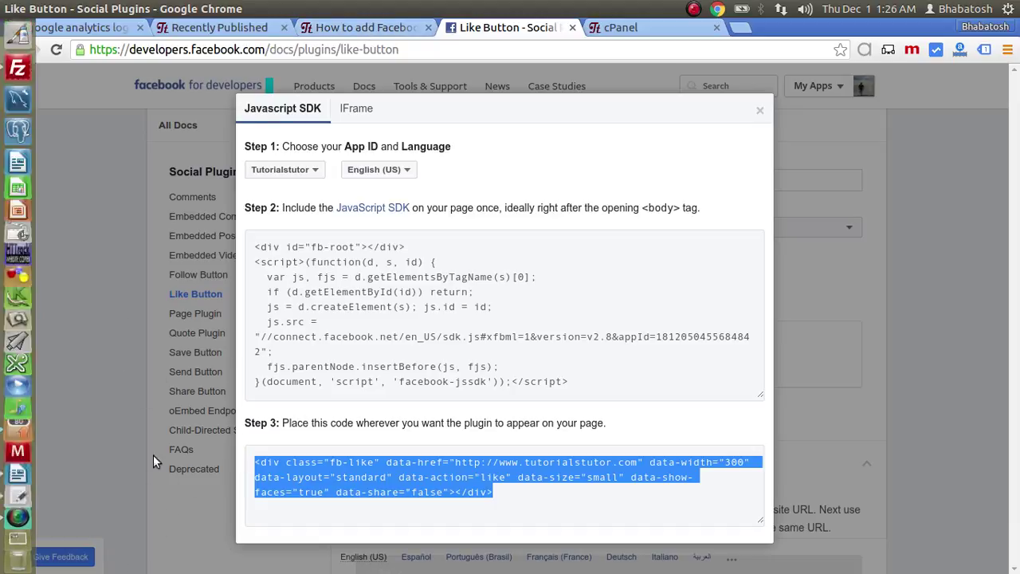
left_click(19, 321)
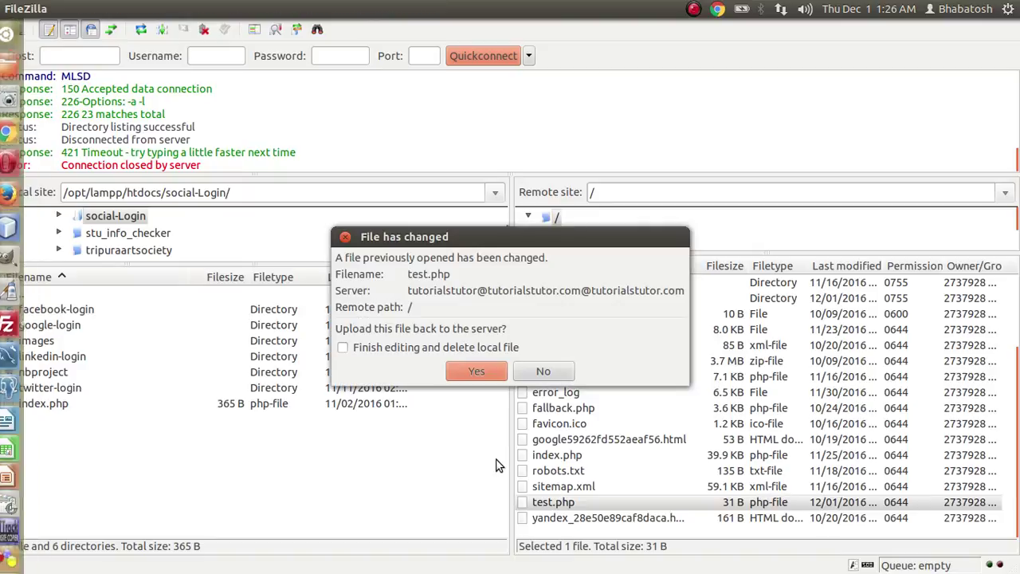
left_click(480, 367)
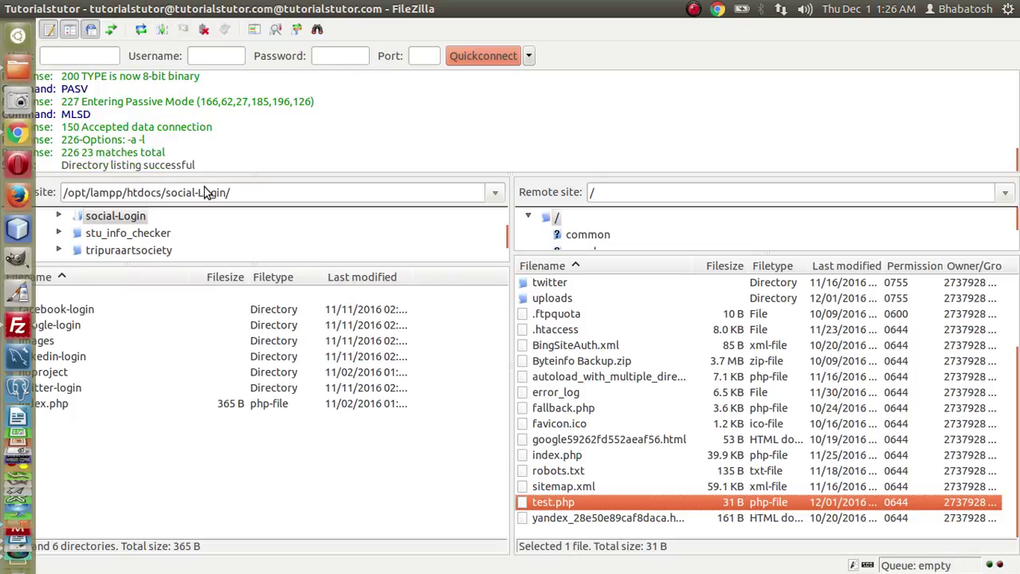
left_click_drag(144, 165, 51, 153)
left_click(324, 161)
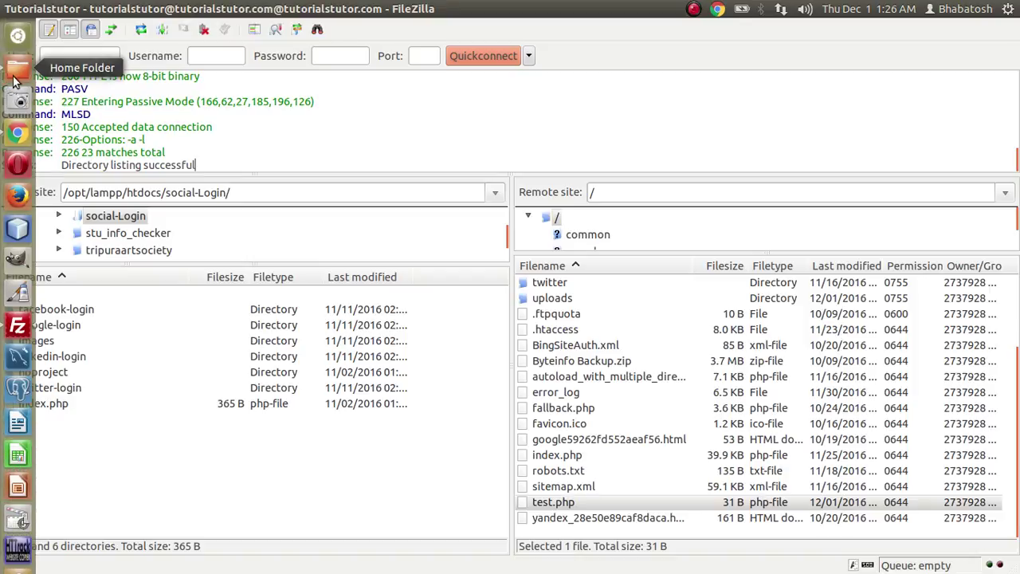
left_click(18, 132)
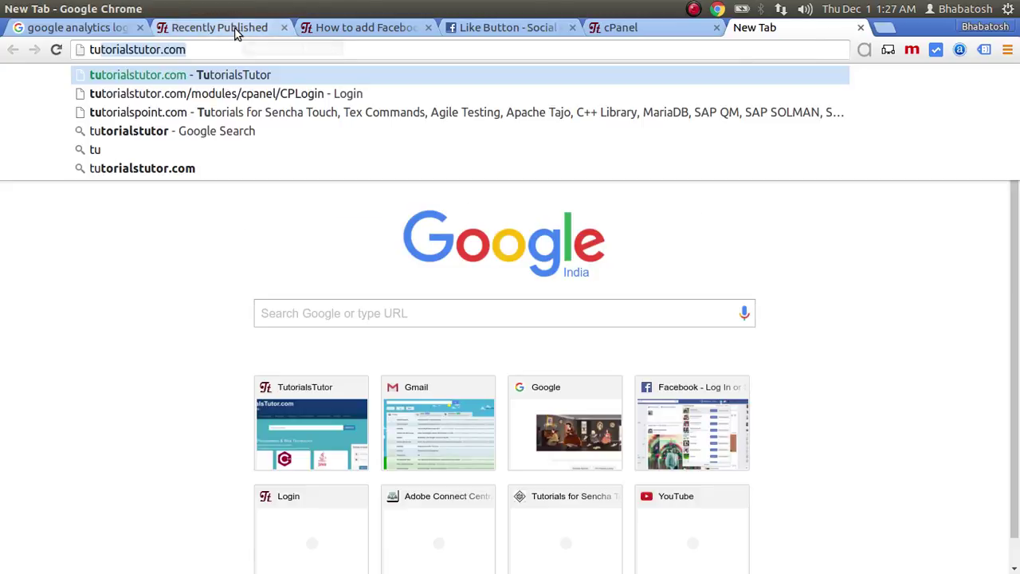
Load tutorialstutor.com/test in the new tab, fixing the mistyped path
key("End")
type("/")
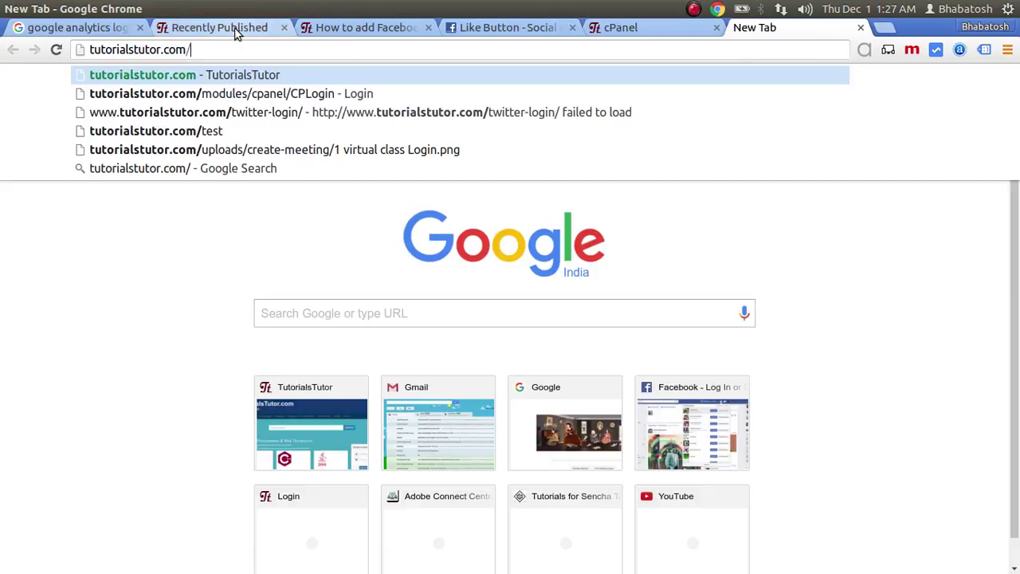
type("t")
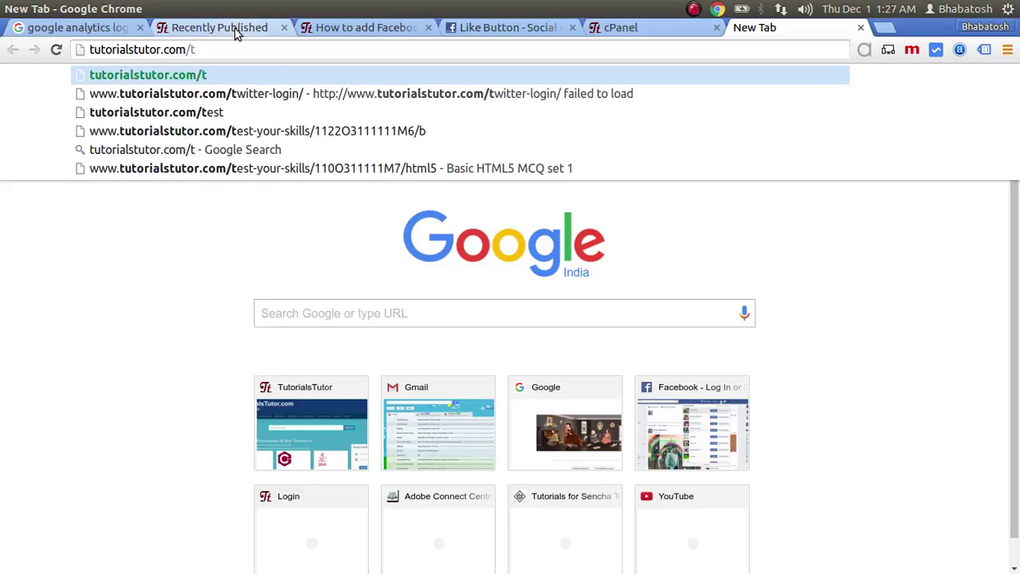
type("st")
key("BackSpace")
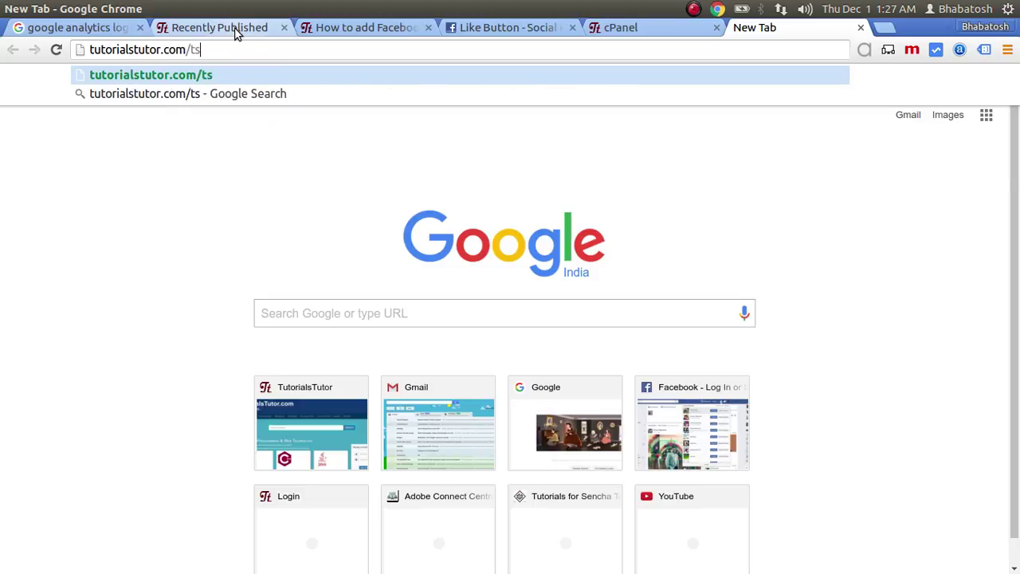
key("BackSpace")
type("est")
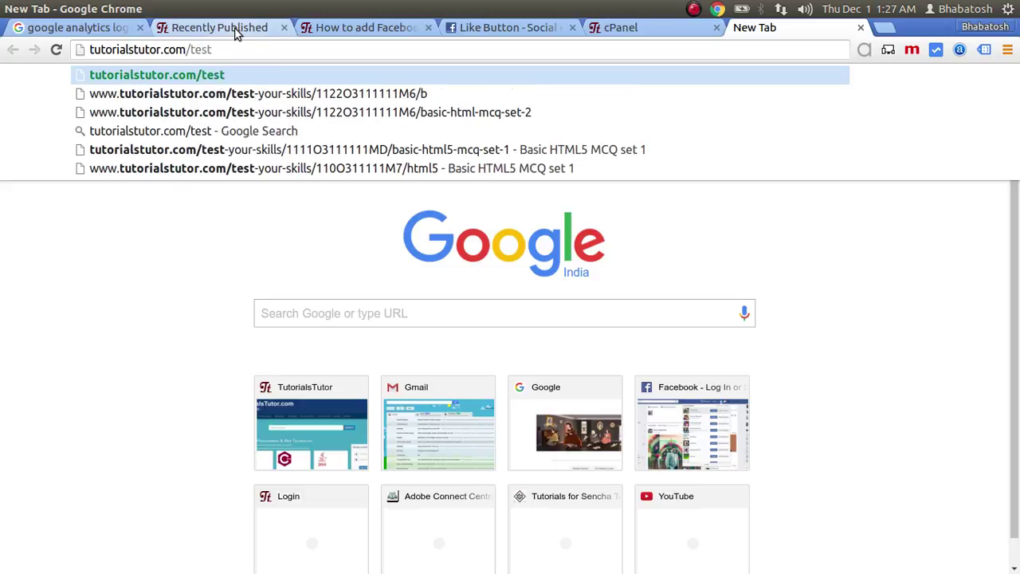
key("Return")
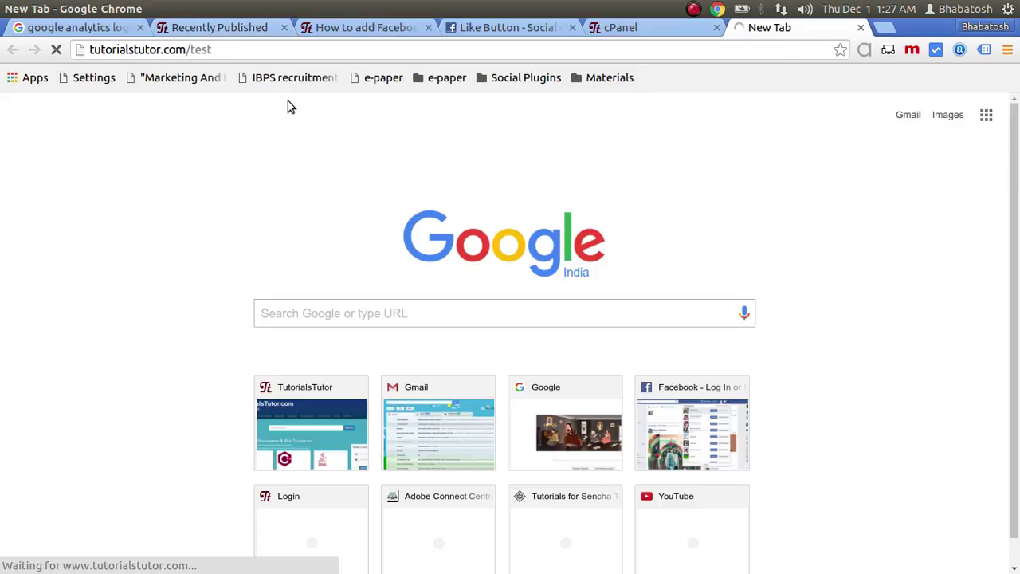